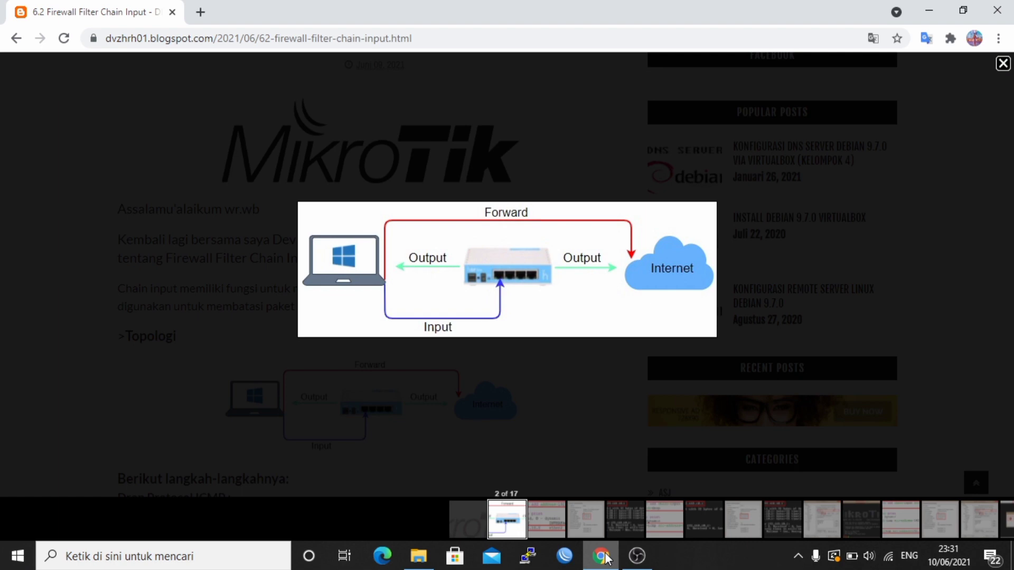
- Switch from the Chrome firewall article to the WinBox router login window
click(564, 554)
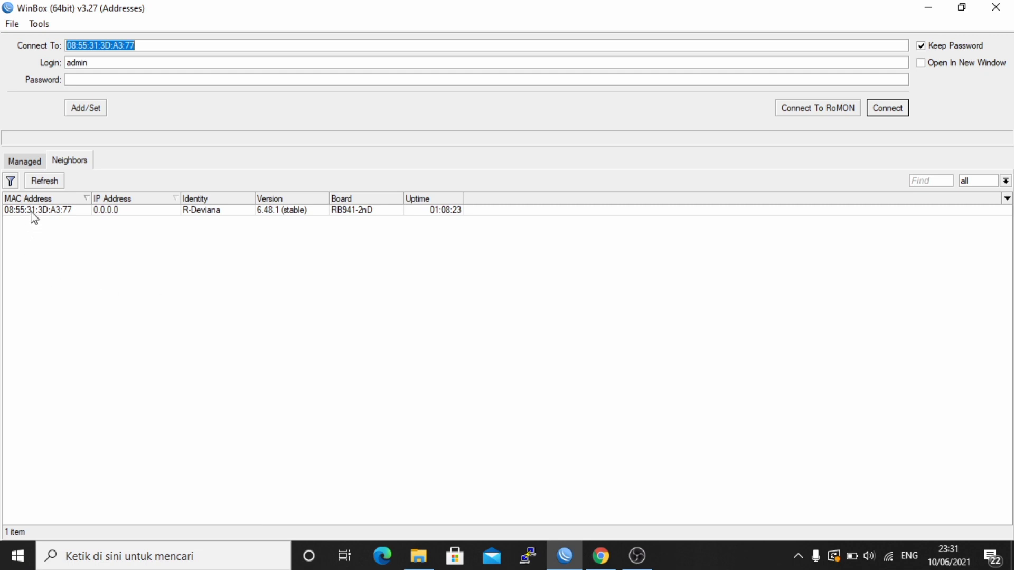
- Connect to the RB941-2nD router as admin and zoom in the WinBox interface
click(33, 211)
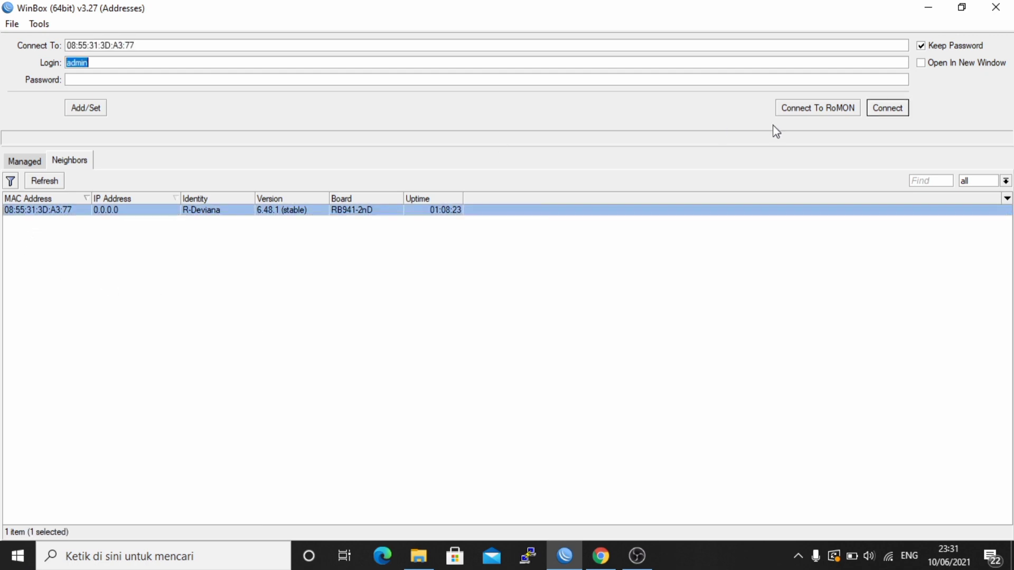
click(887, 111)
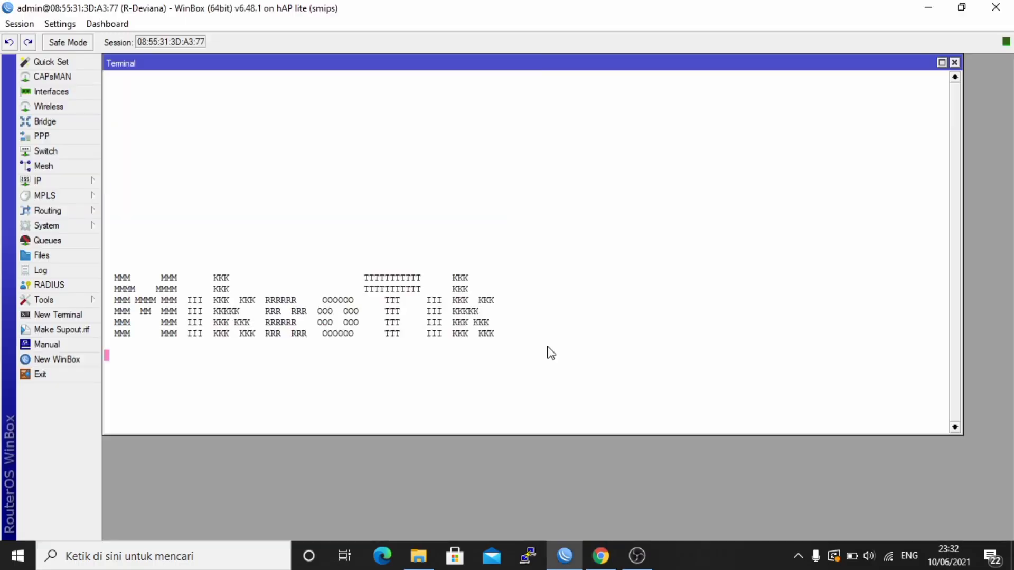
click(58, 24)
click(86, 79)
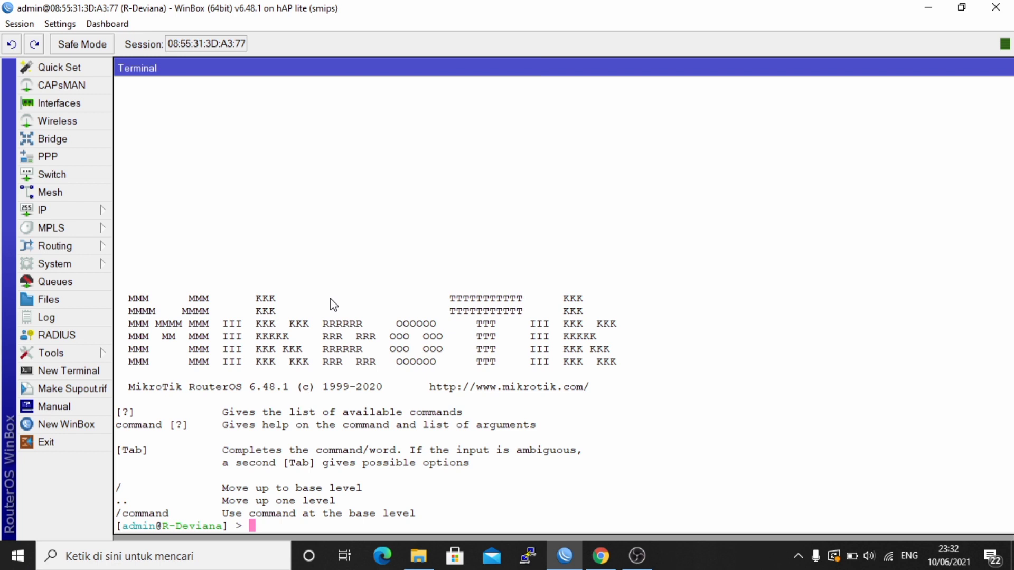
- List interfaces, add 192.168.10.1/24 on ether2, and print the router's IP addresses
text(interface print)
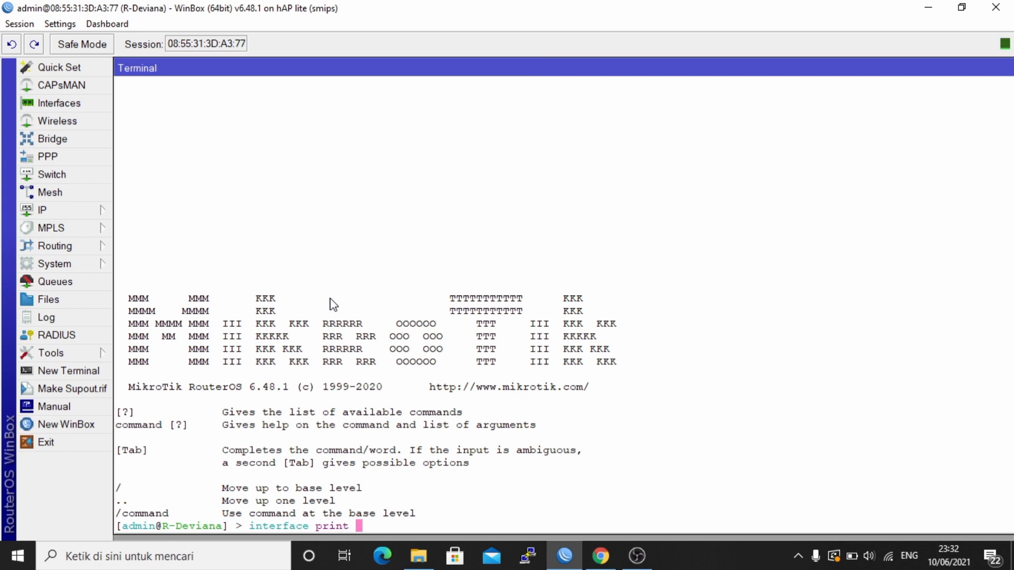
key(Return)
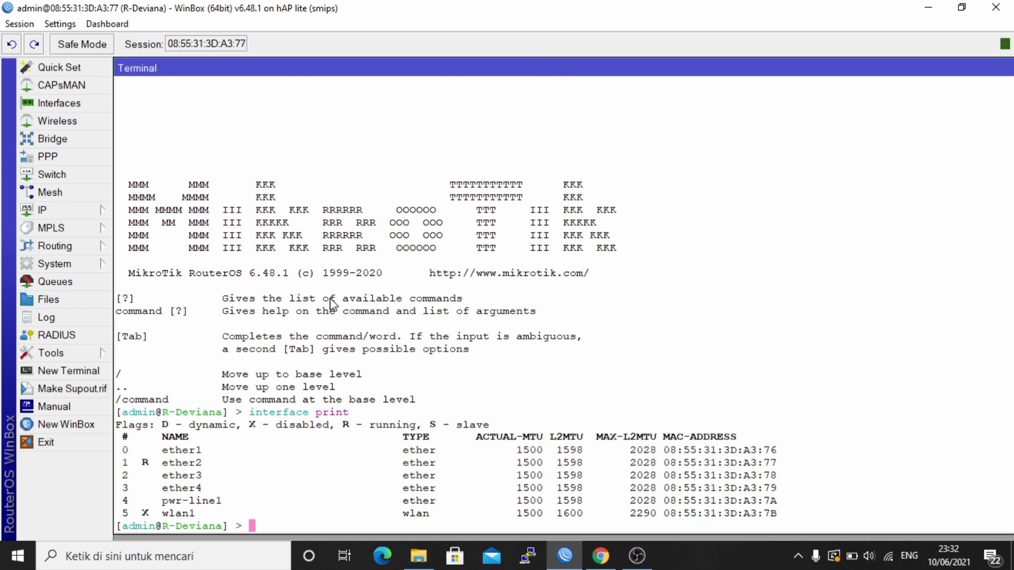
text(ip address add address=)
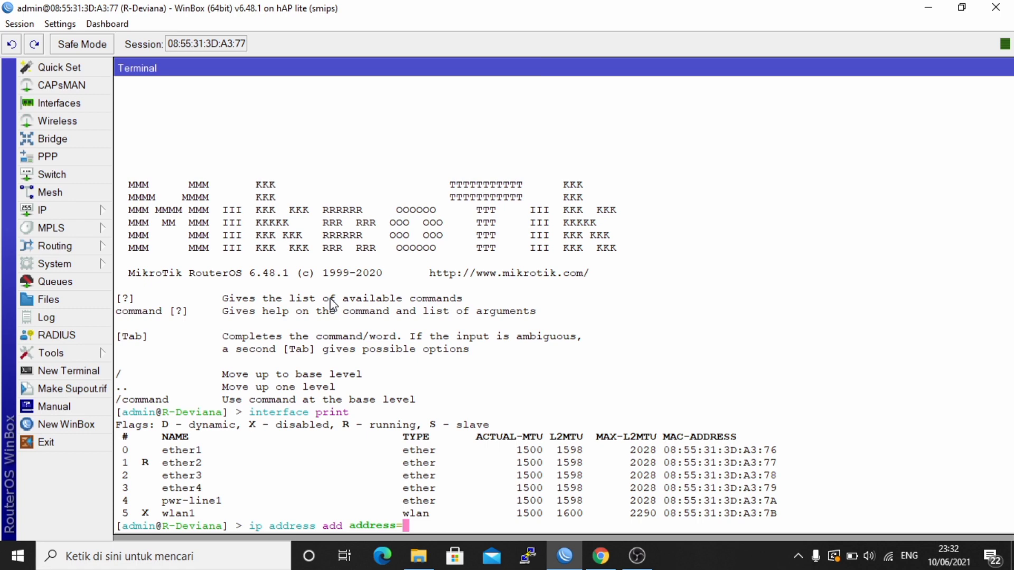
text(192.168.10.1/24 int)
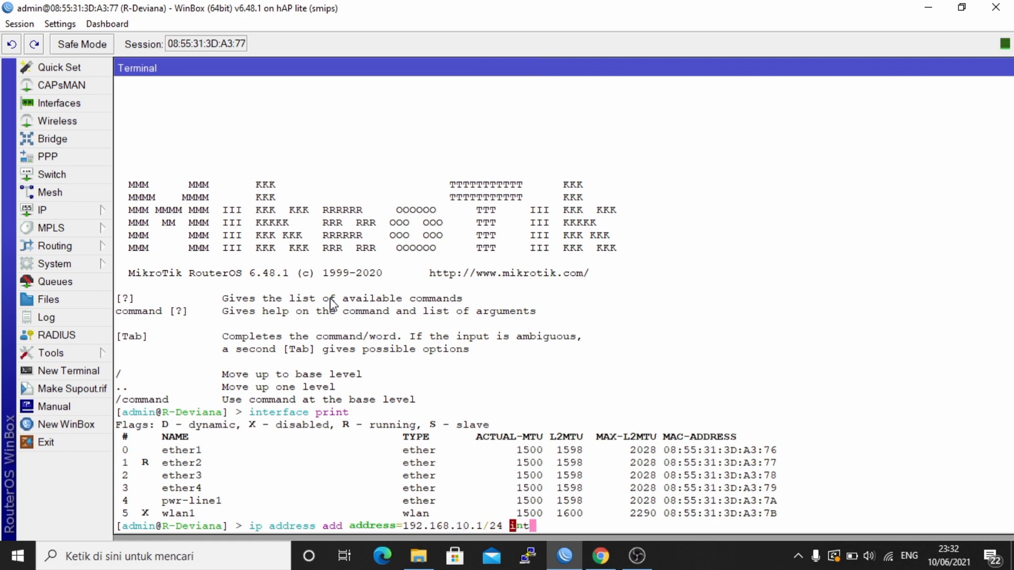
text(erface=ether2)
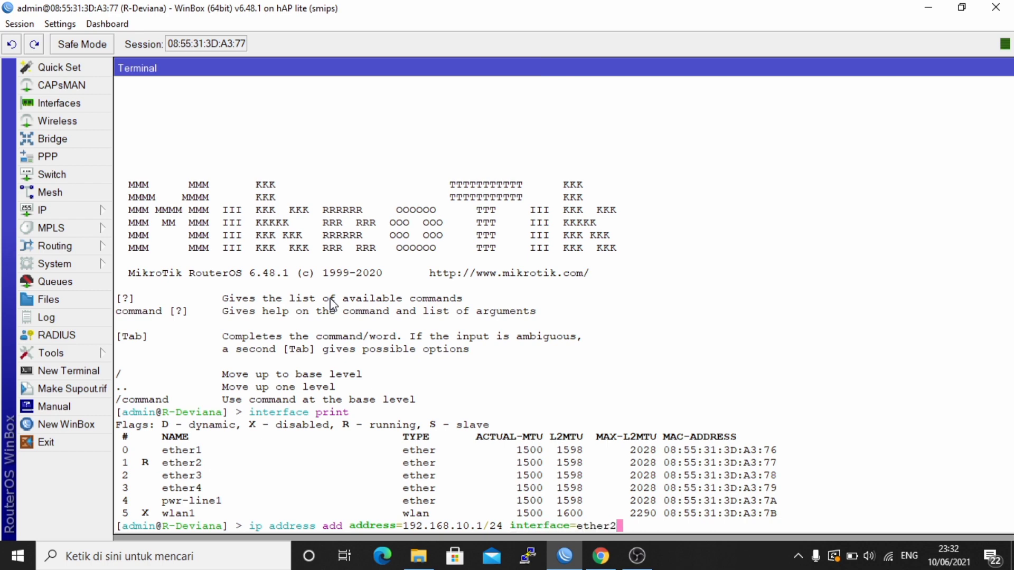
key(Return)
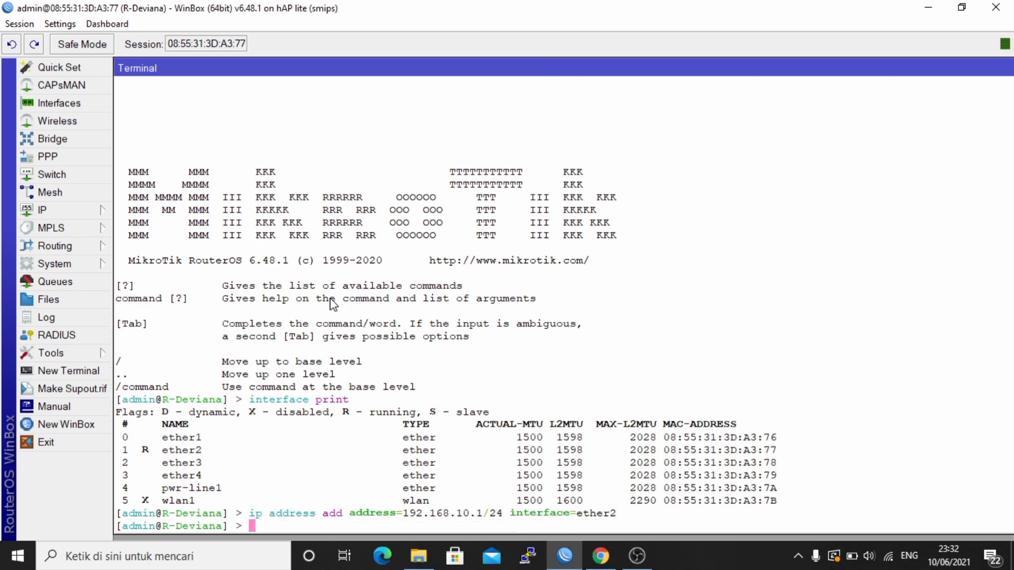
key(Return)
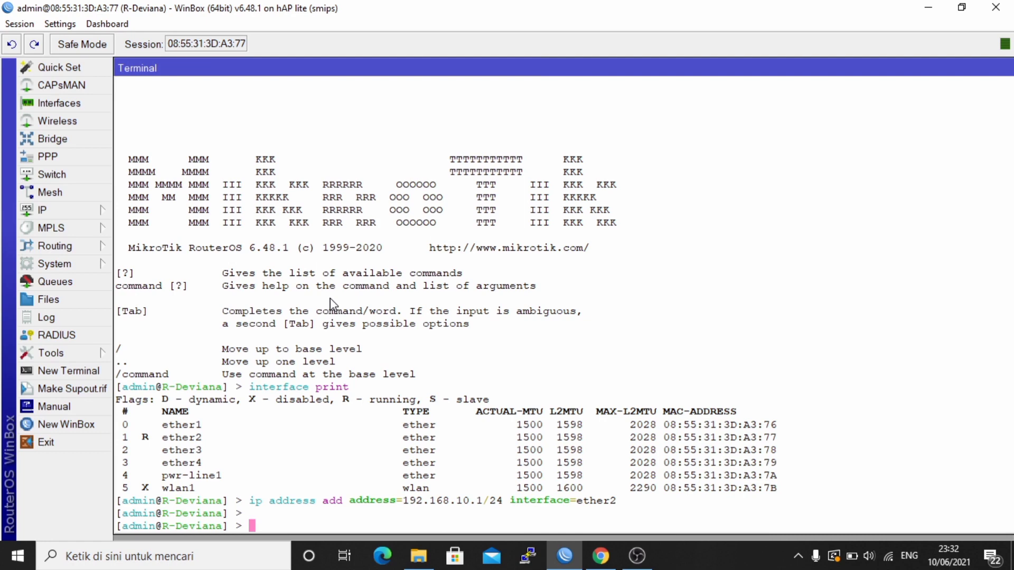
text(ip address print)
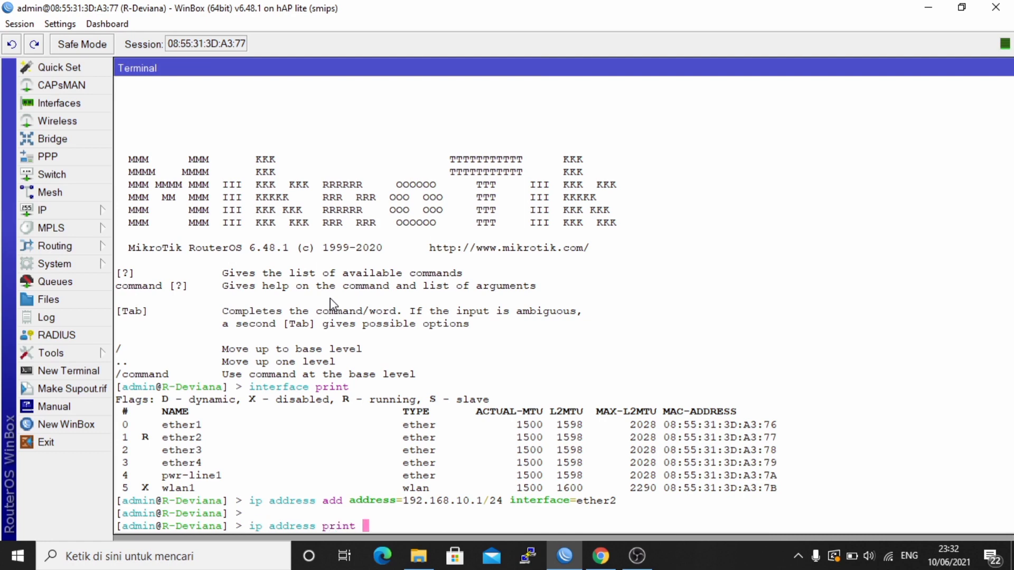
key(Return)
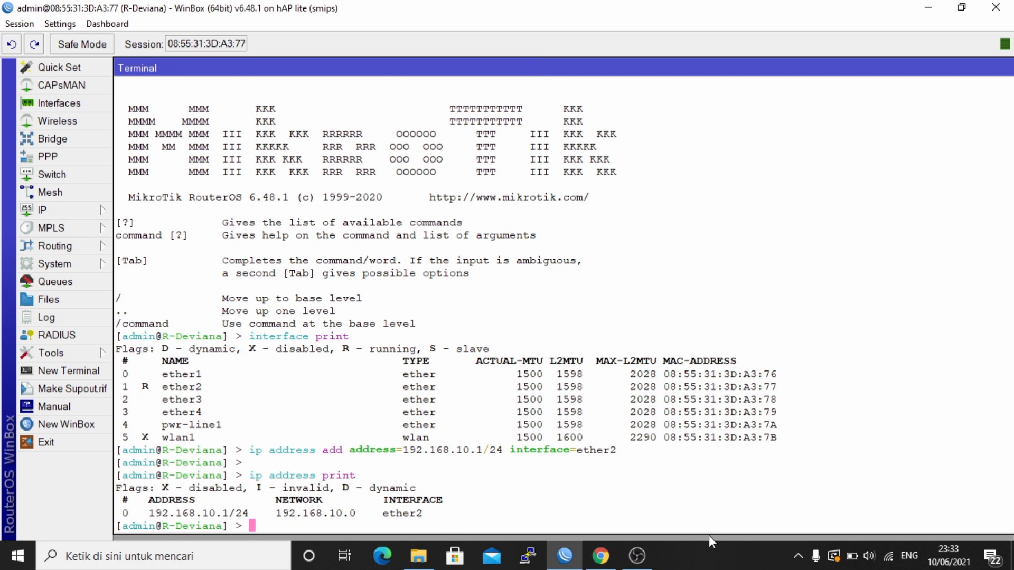
- Open the Ethernet adapter's IPv4 properties from Network & Internet settings
right_click(889, 556)
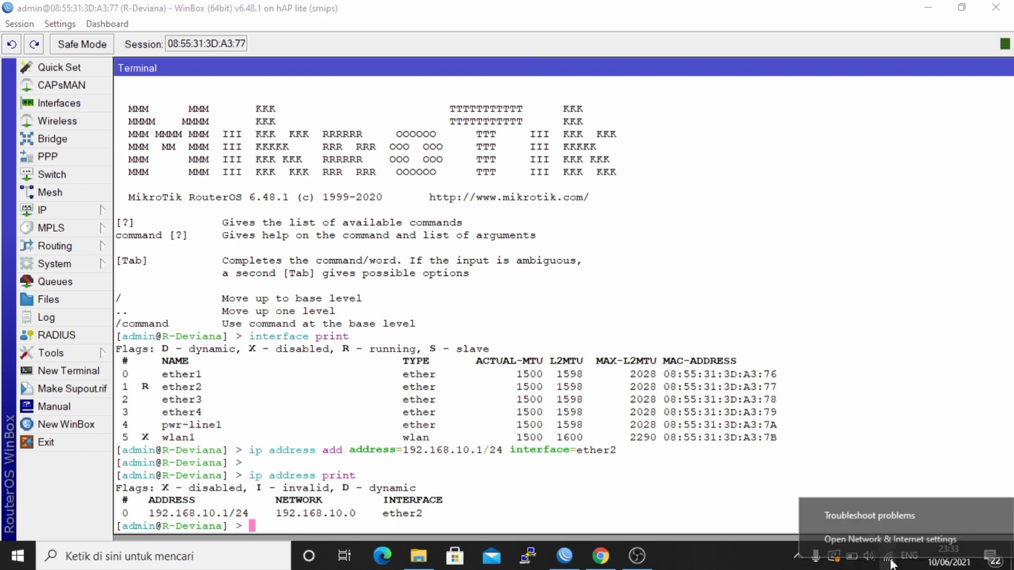
click(888, 537)
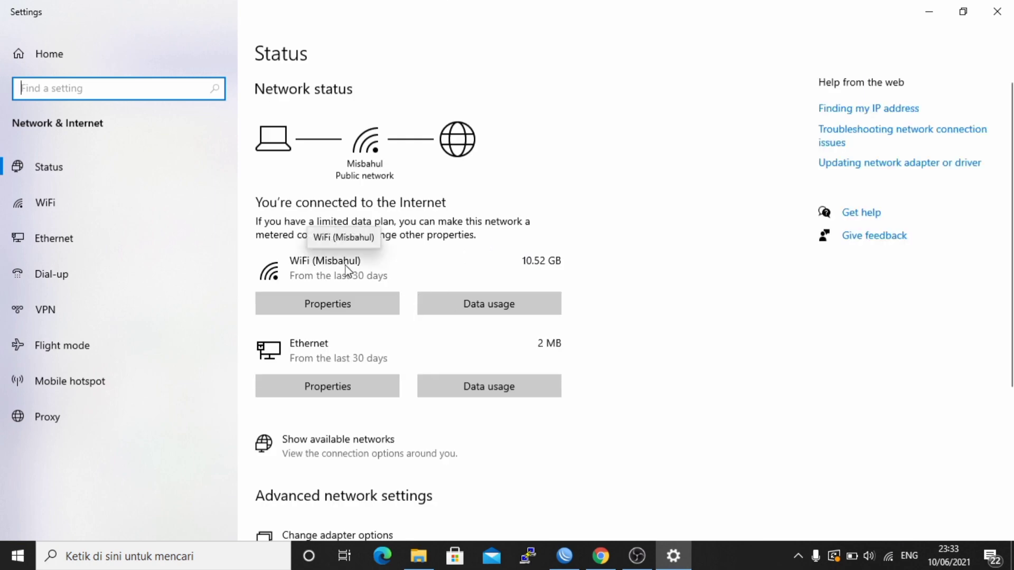
click(385, 535)
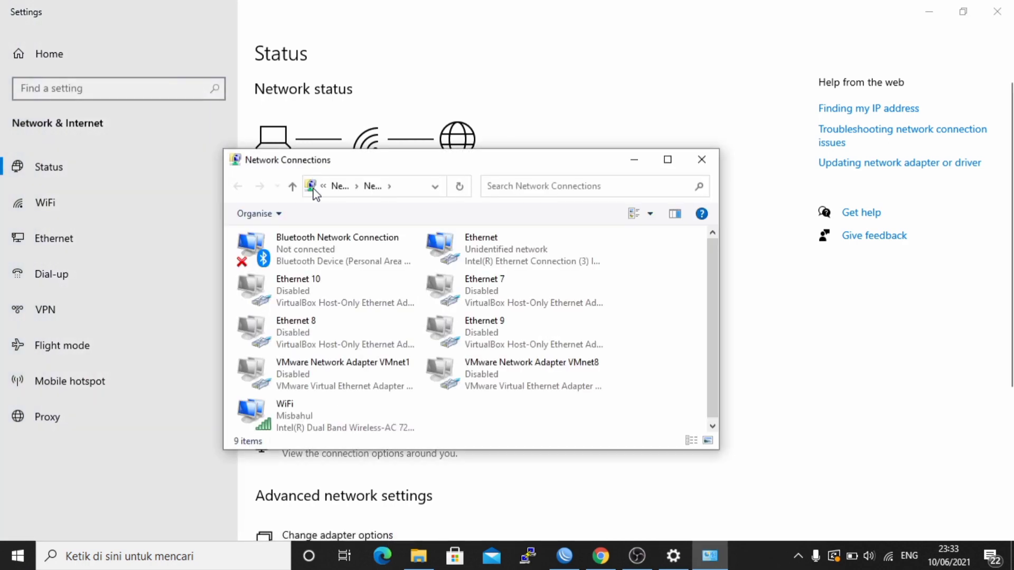
double_click(475, 258)
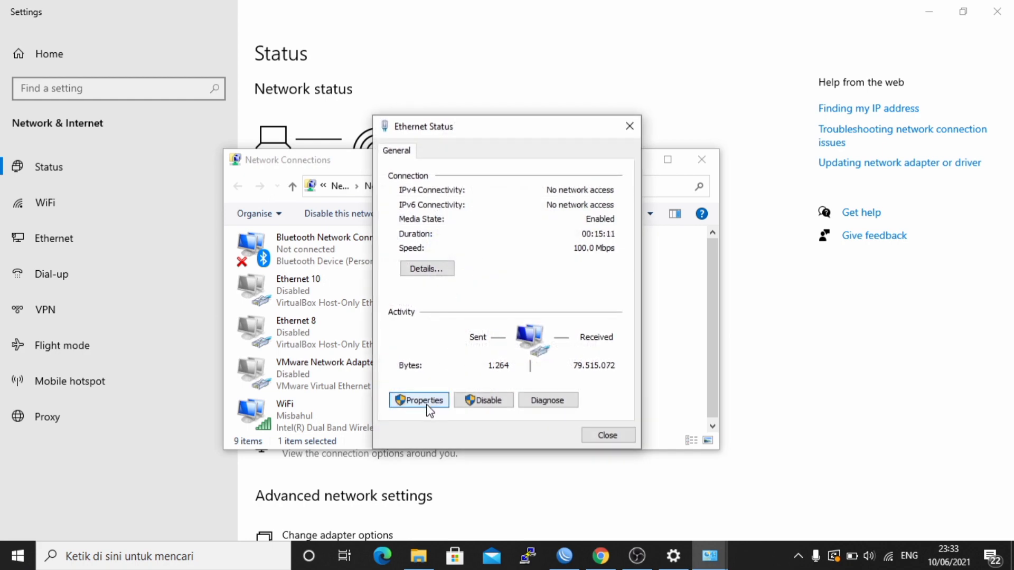
click(423, 400)
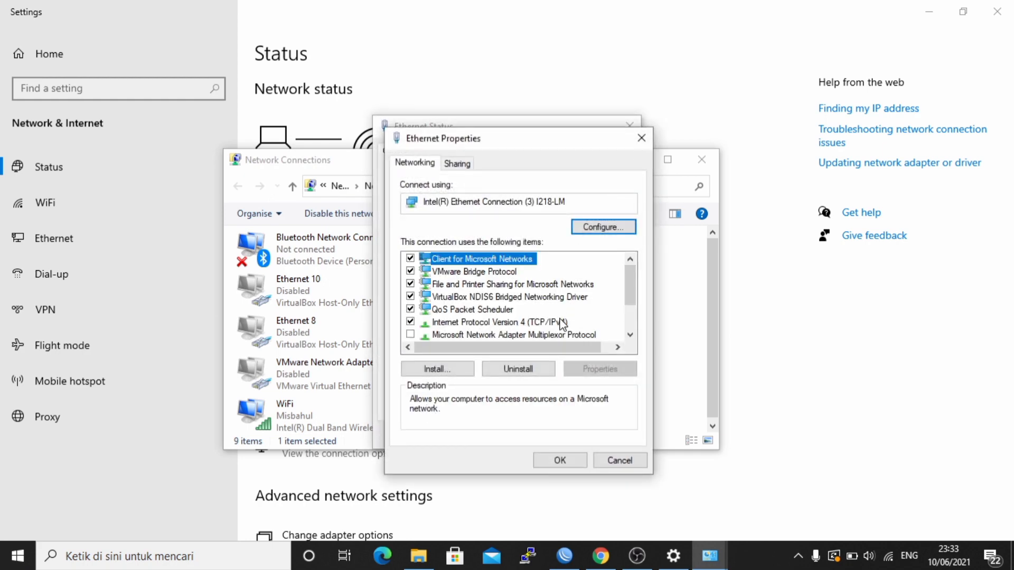
double_click(561, 322)
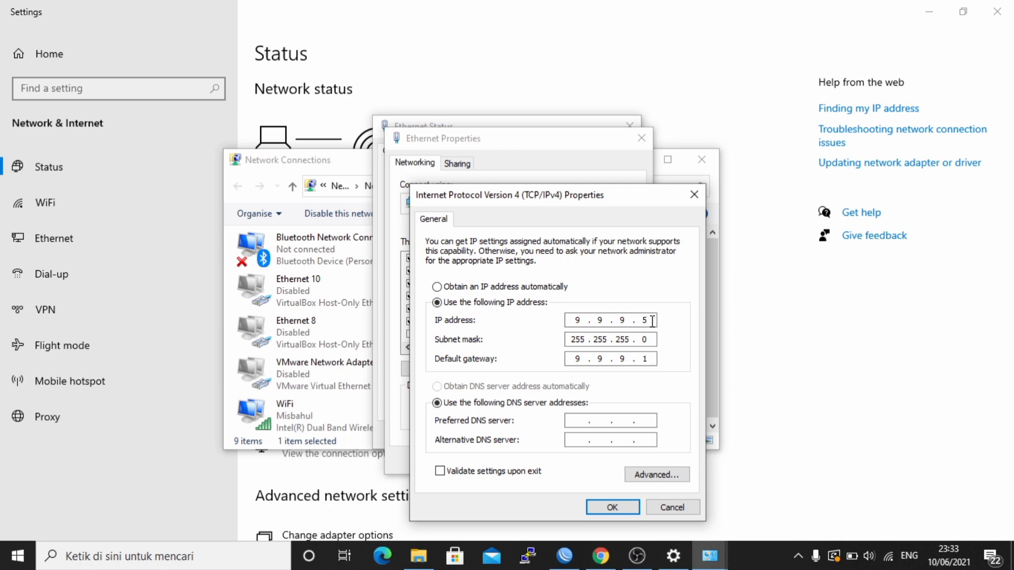
- Replace the Ethernet IP with 192.168.10.8 and the gateway with 192.168.10.1
key(BackSpace)
key(BackSpace)
key(BackSpace)
key(BackSpace)
text(192 . 168 . 10 . 8)
click(576, 358)
key(Right)
key(BackSpace)
key(BackSpace)
key(BackSpace)
key(BackSpace)
text(192 . 168 . 10 . 1)
click(616, 506)
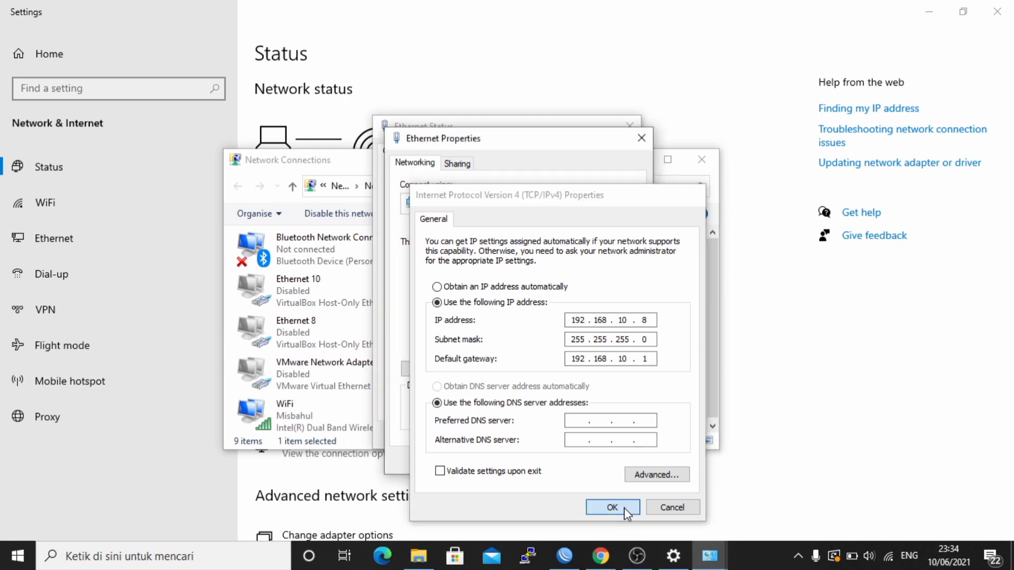
click(569, 461)
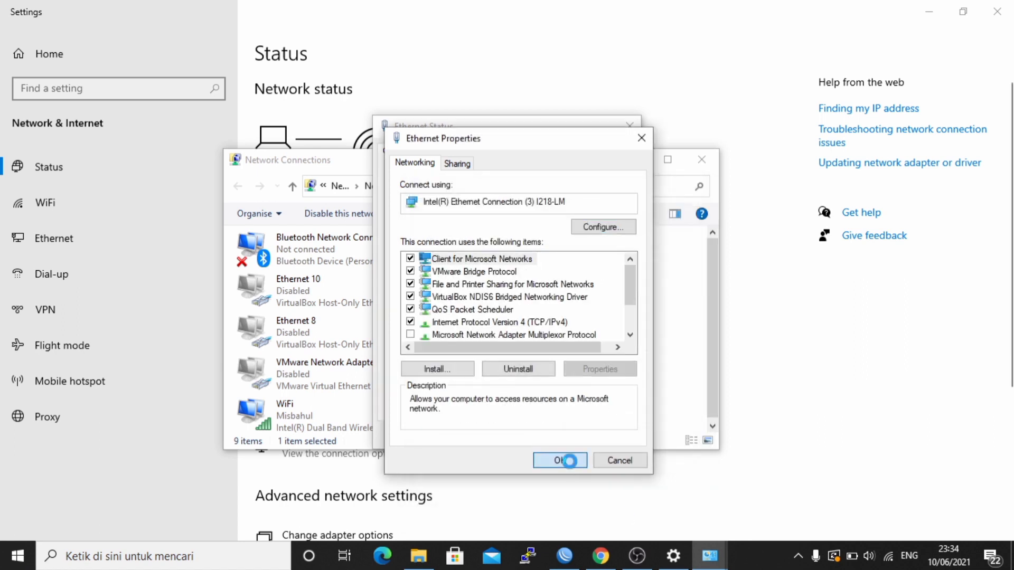
- Check the connection details, then close the network windows and Settings to return to WinBox
click(427, 270)
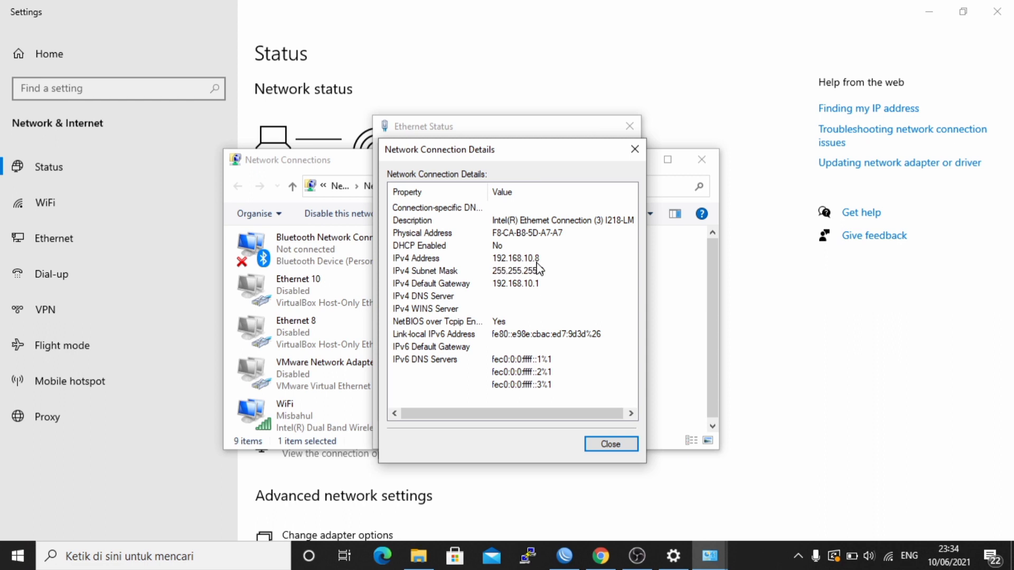
click(611, 444)
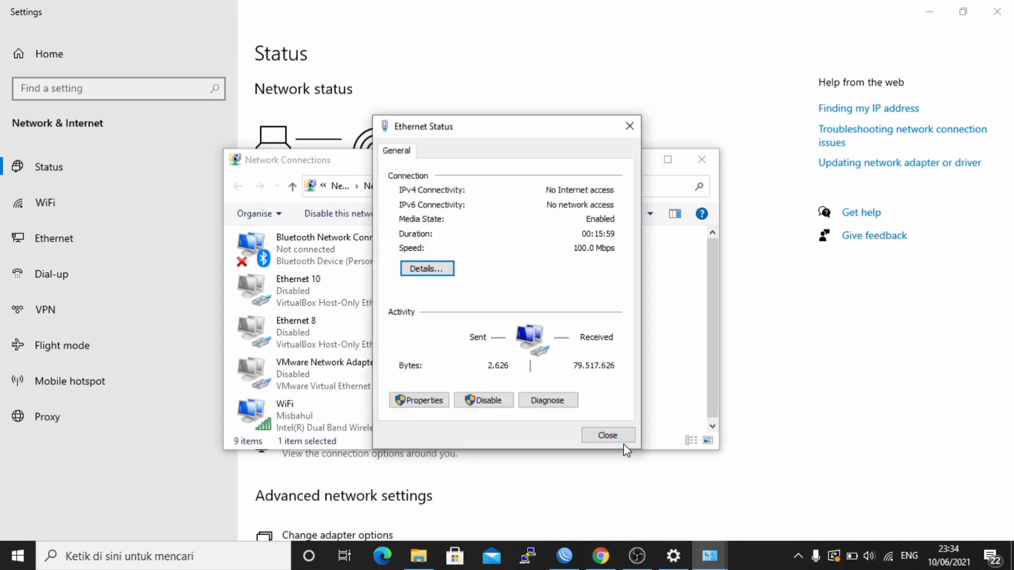
click(607, 436)
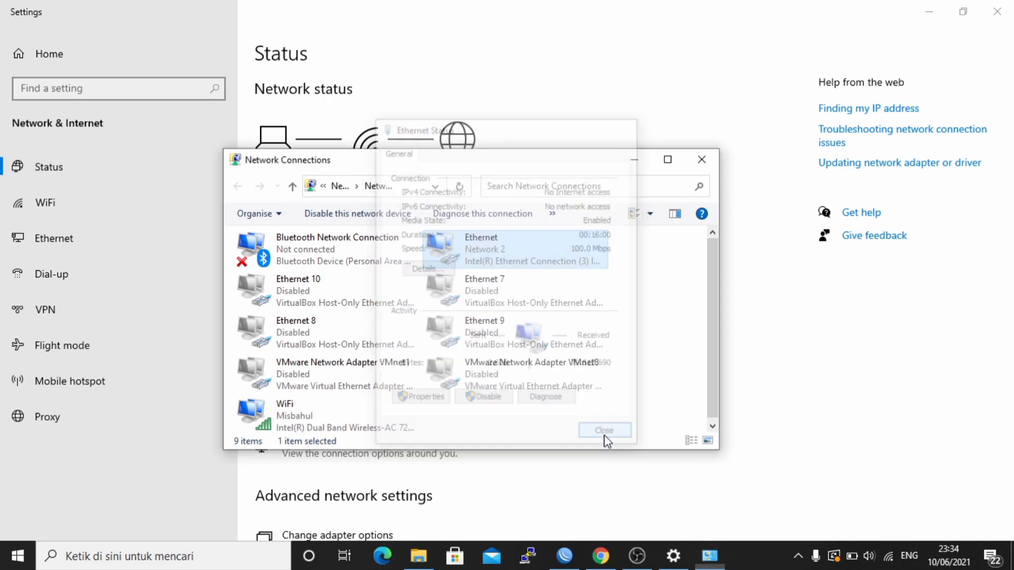
click(635, 159)
click(929, 11)
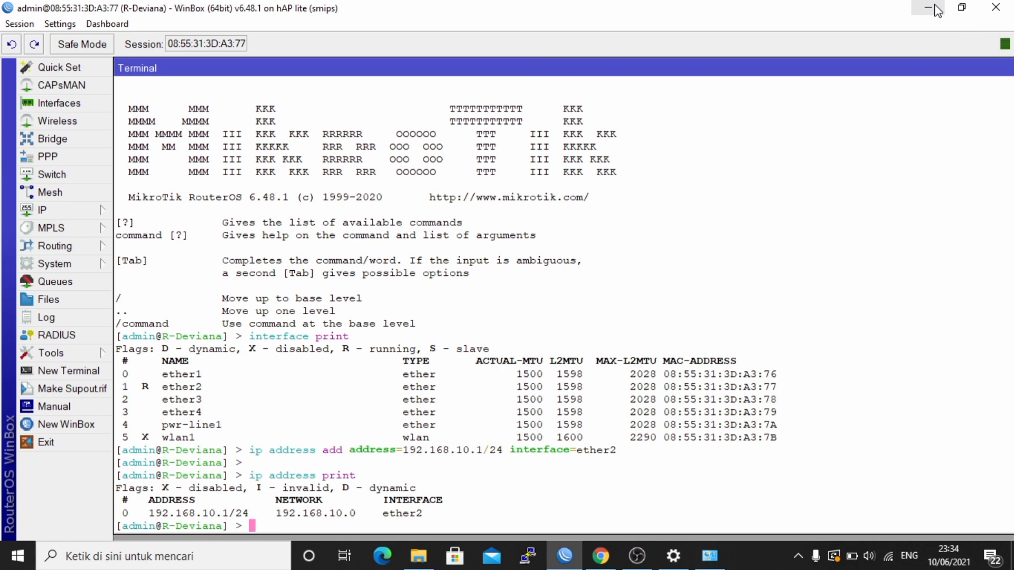
- Ping 192.168.10.1 from Command Prompt with 4 of 4 replies, then return to WinBox
key(super+r)
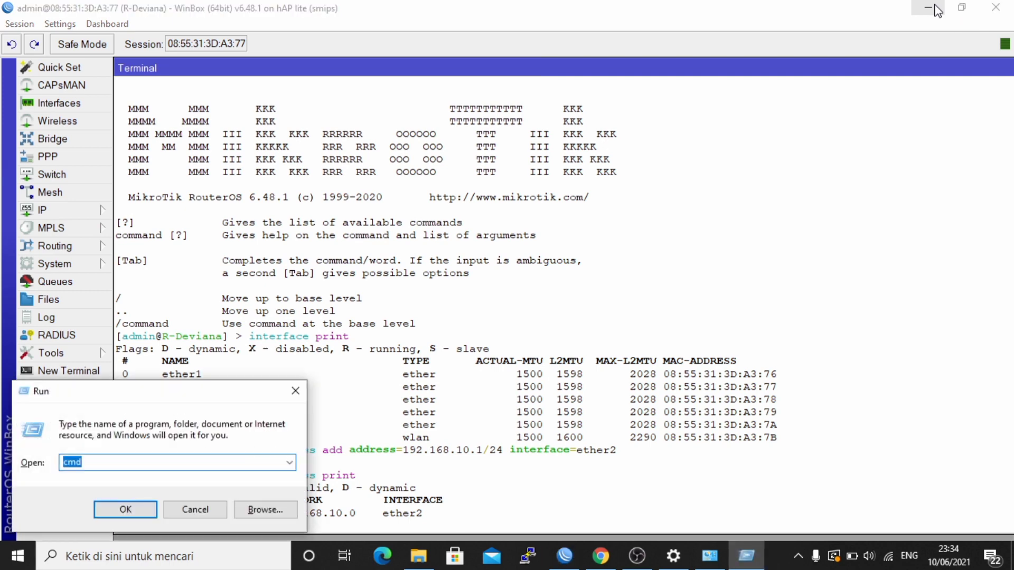
key(Return)
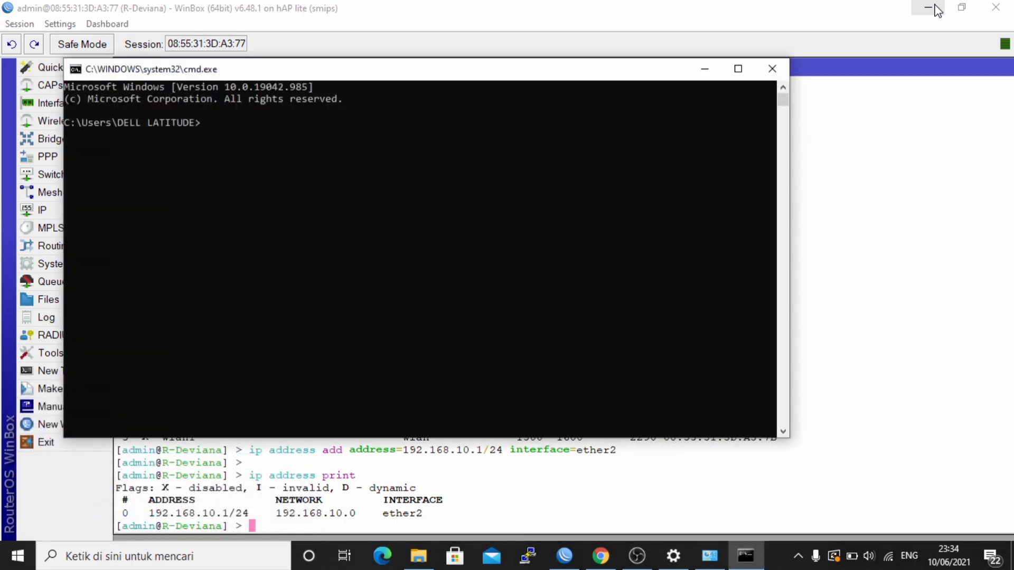
text(ping 192.168.10.1)
key(Return)
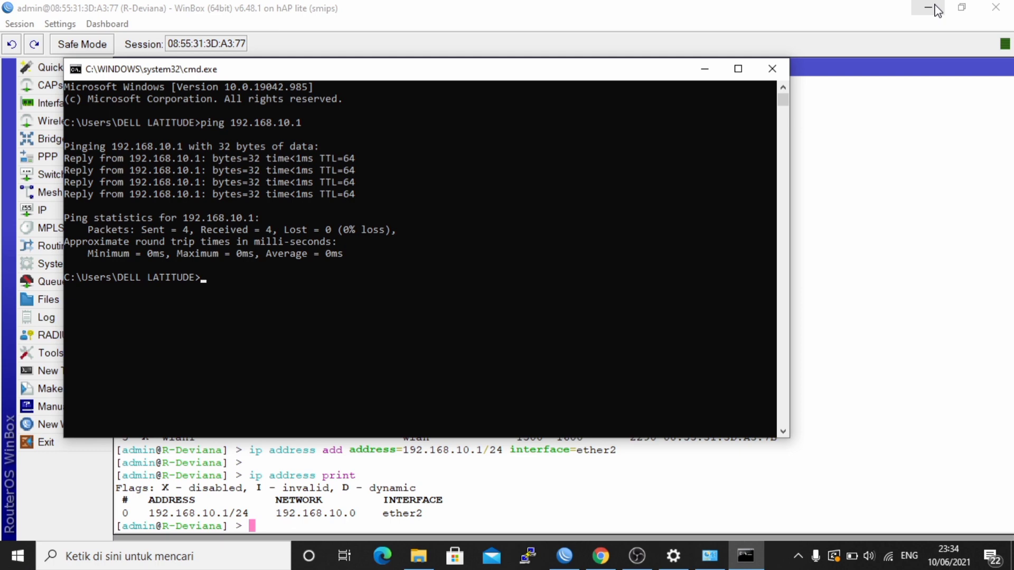
click(856, 224)
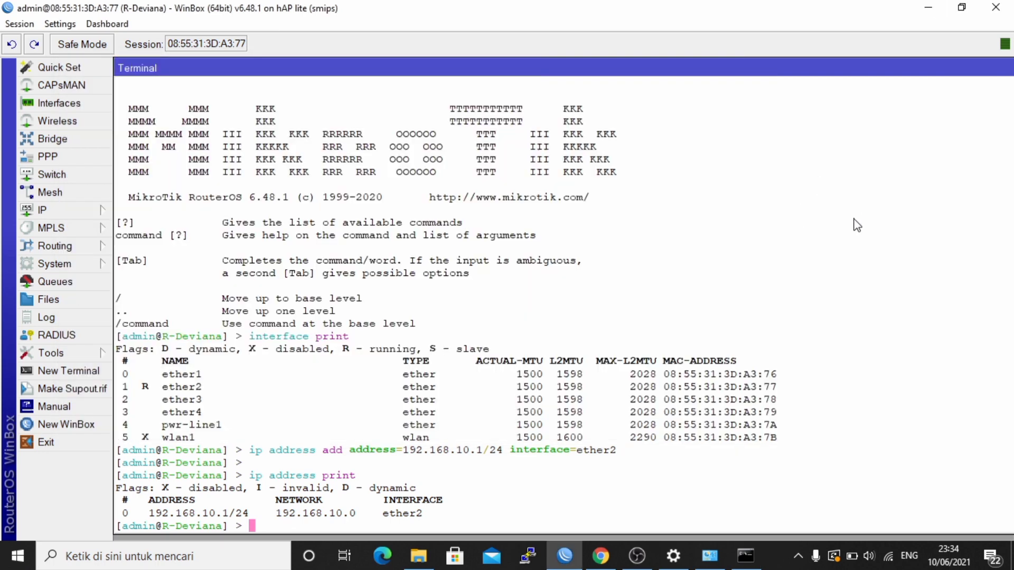
- Begin an input-chain filter rule with source range 192.168.10.8-192.168.10.18
key(Return)
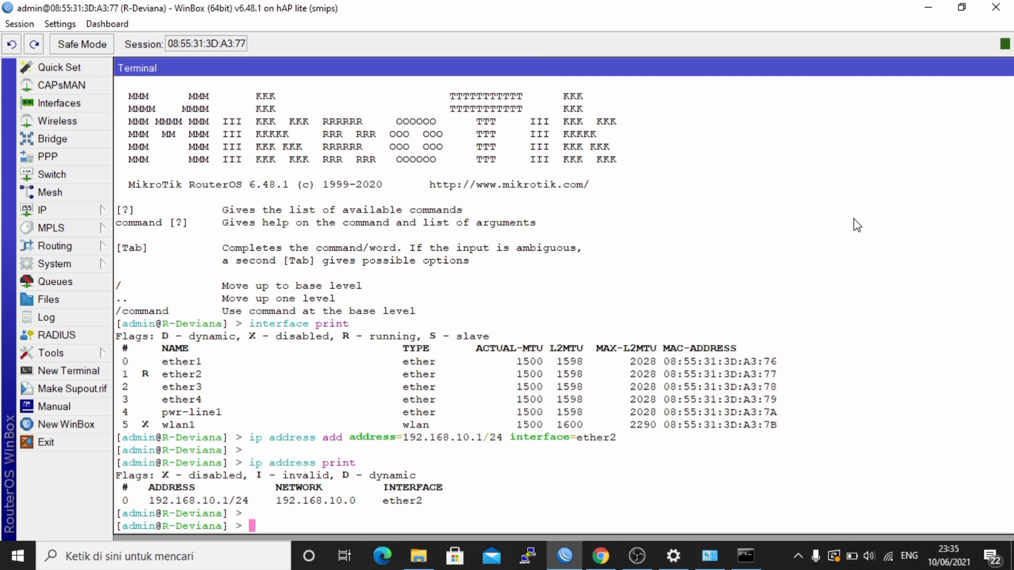
text(ip firewall fil)
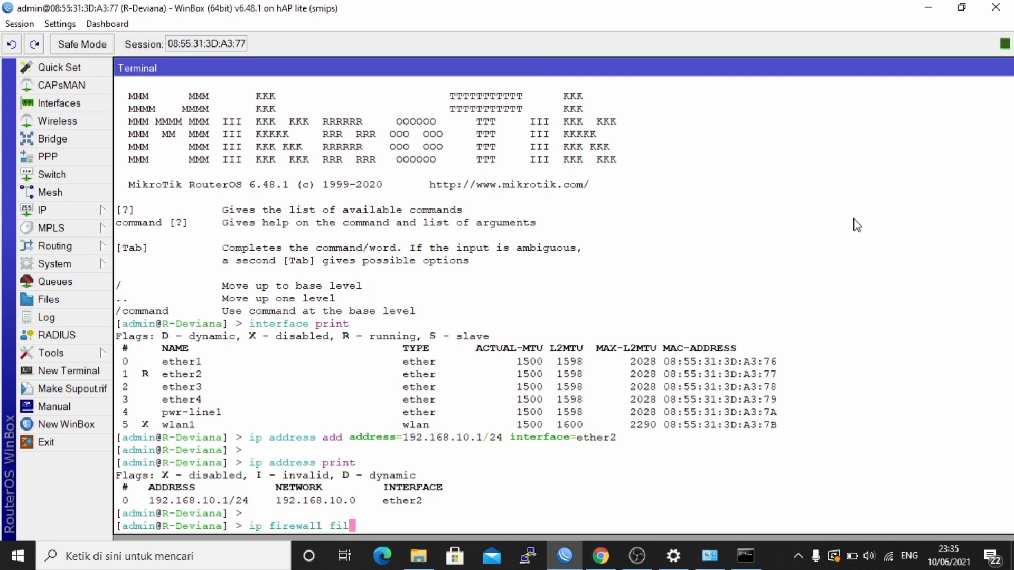
text(ter add chain=)
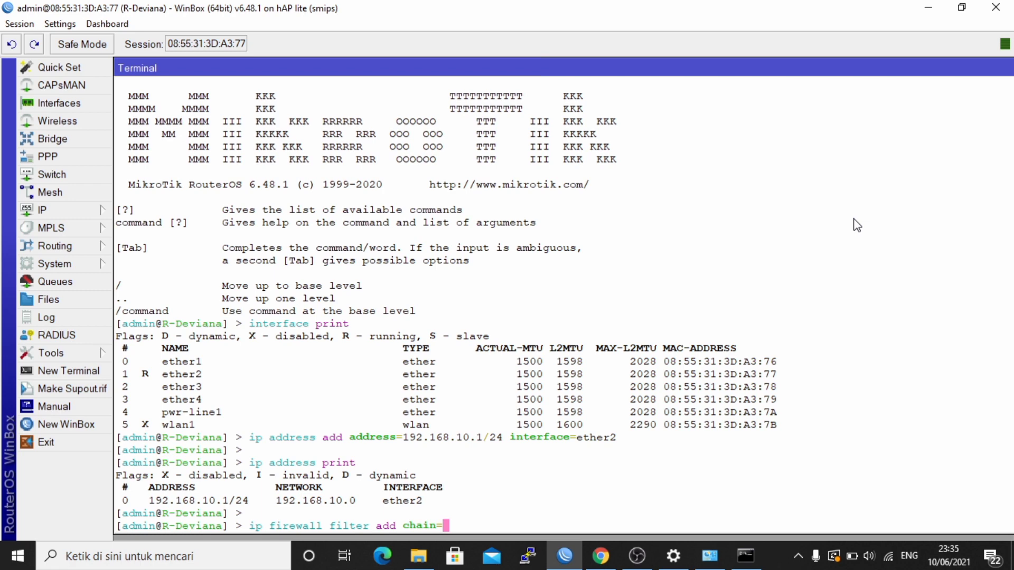
text(input src-address)
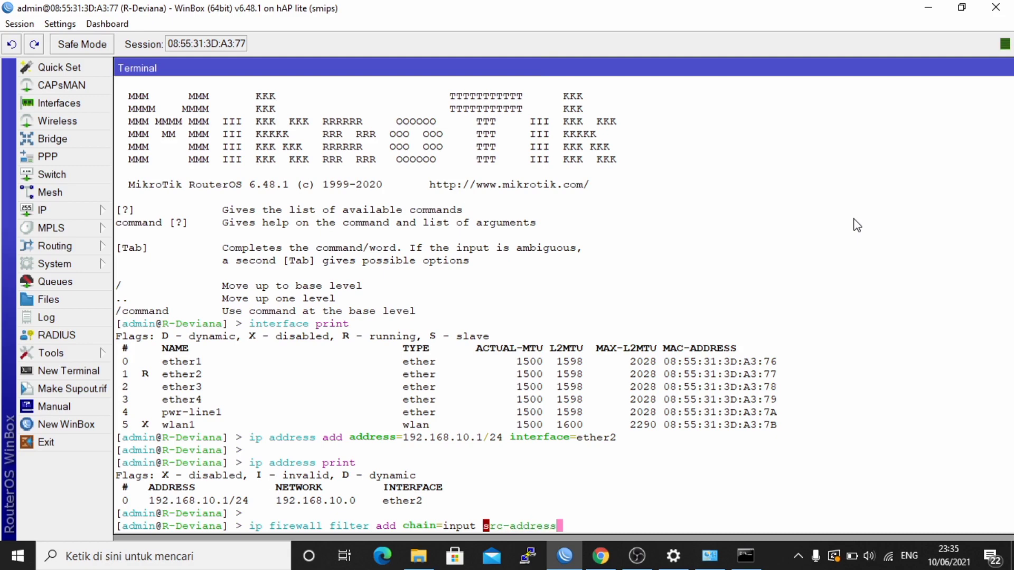
text(=)
text(192.168)
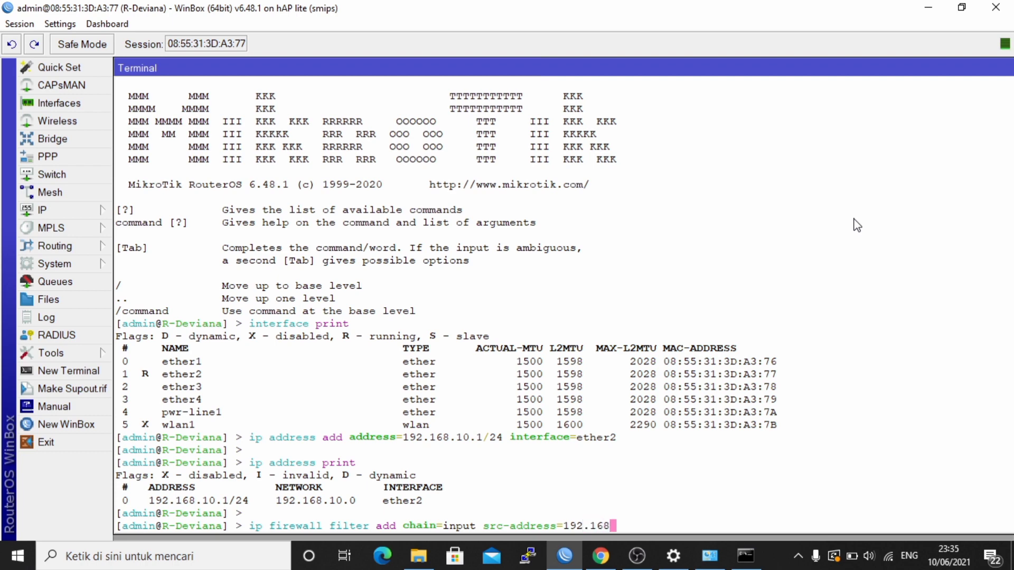
text(.10.8-192.168.10)
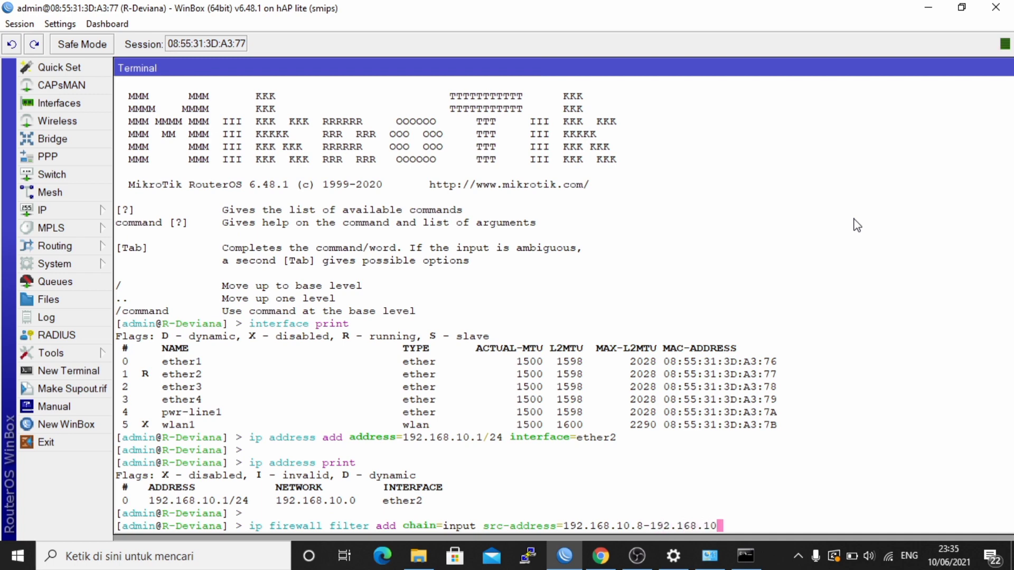
text(.)
text(2)
text(8)
key(Left)
key(BackSpace)
text(1)
key(Right)
- Finish the rule with protocol icmp, in-interface ether2 and action drop, and run it
text(ptoco)
key(BackSpace)
key(BackSpace)
key(BackSpace)
key(BackSpace)
text(ro)
key(Tab)
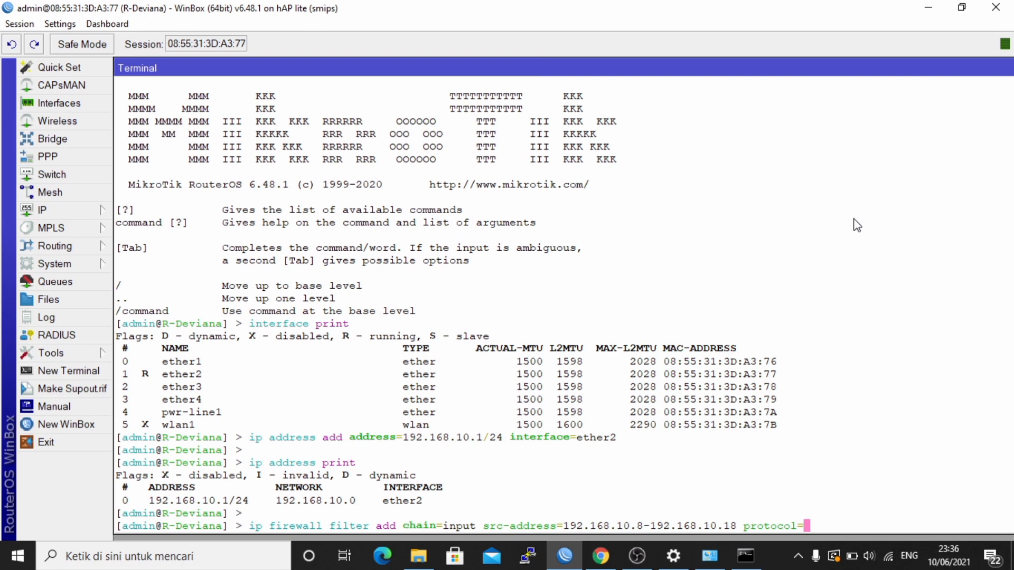
text(icmp in-in)
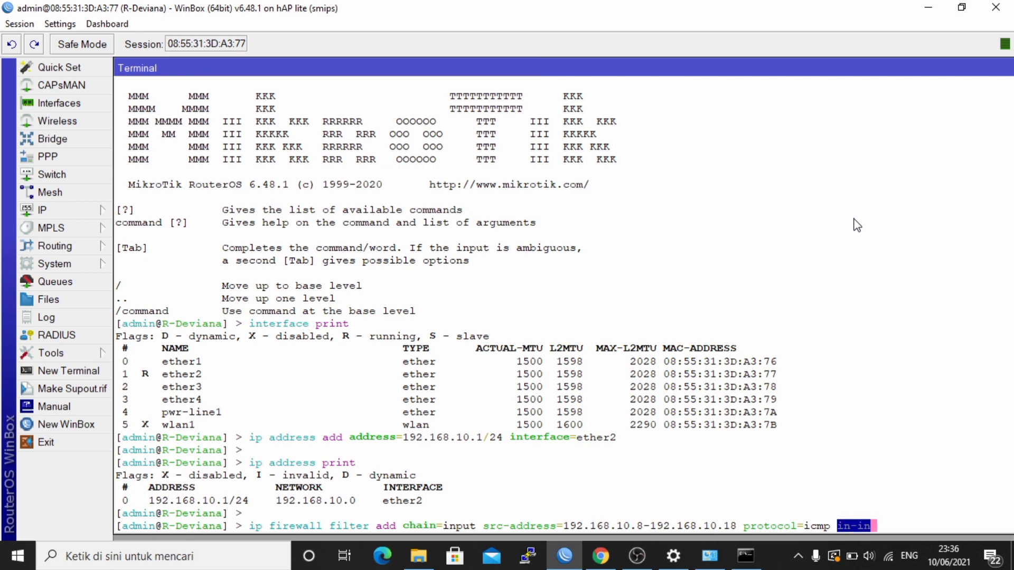
text(terface=)
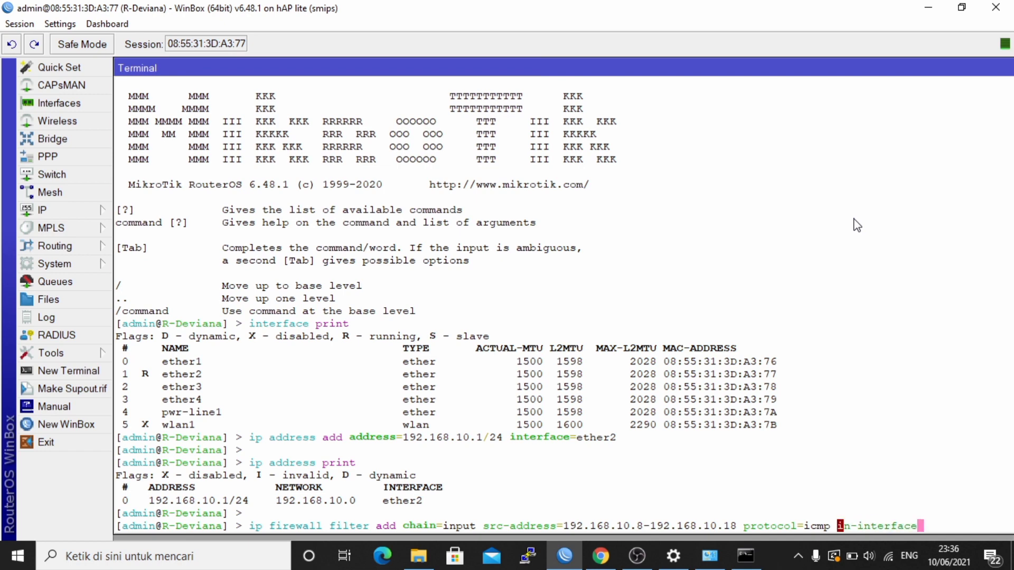
key(Tab)
key(Tab)
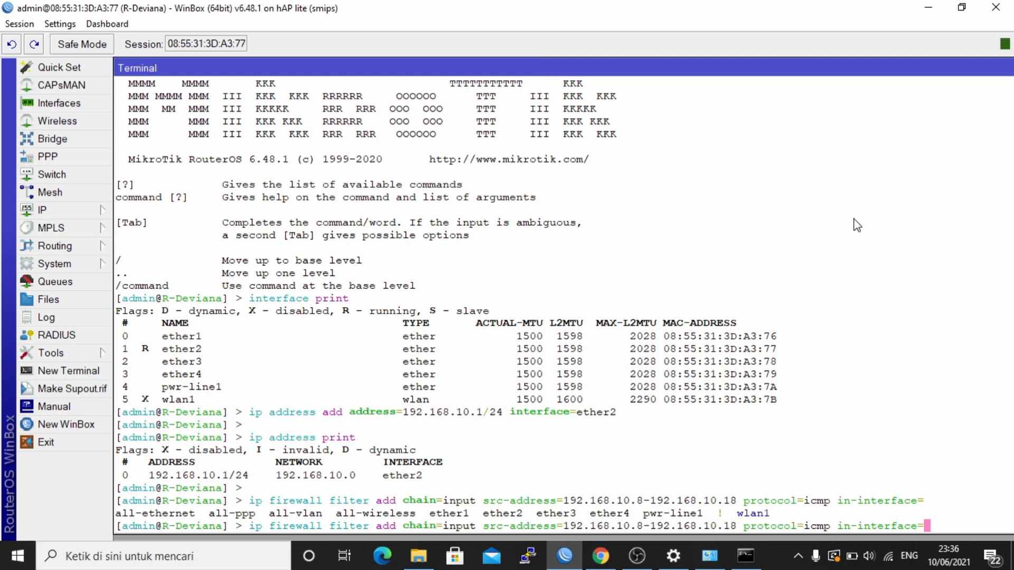
text(ether2 action=)
text(drop)
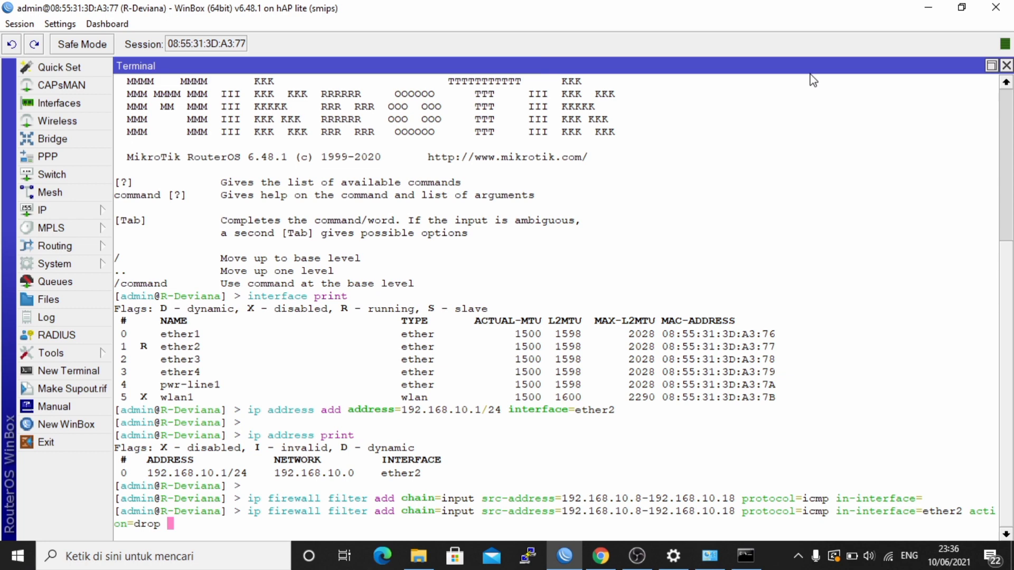
key(Return)
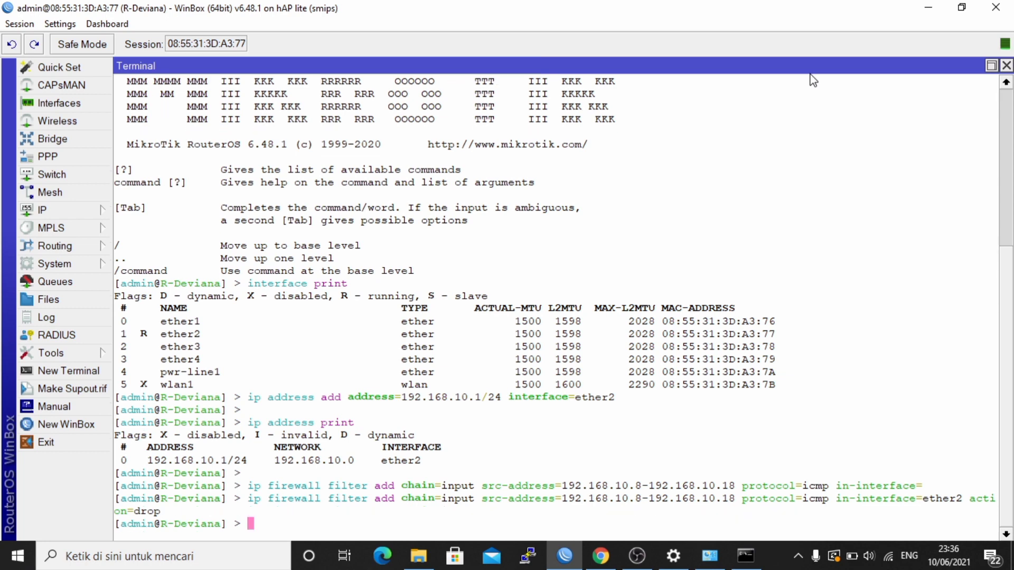
key(Return)
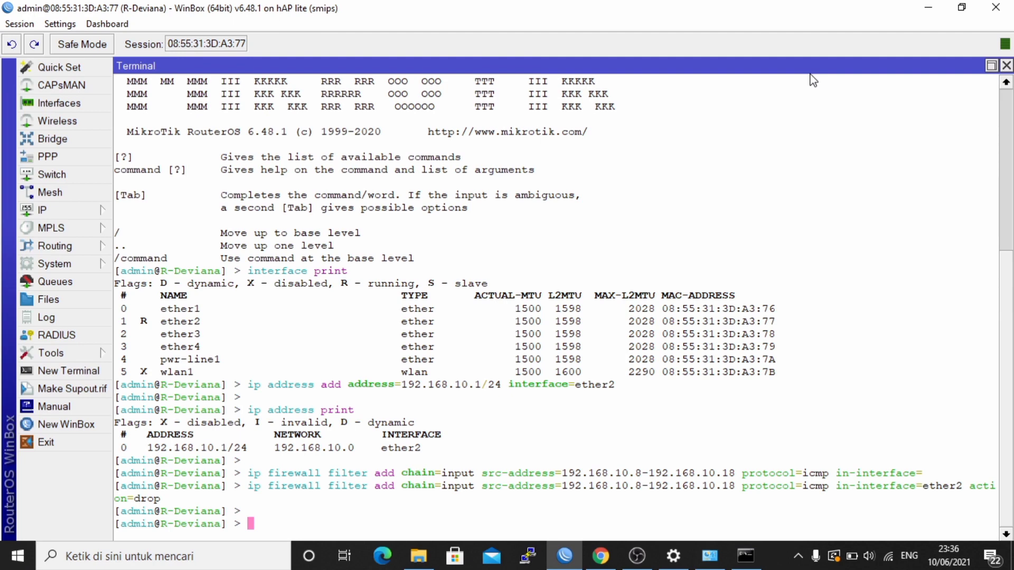
- Print the firewall filter rules, showing rule 0 dropping ICMP from 192.168.10.8-18 on ether2
text(ip fir)
key(Tab)
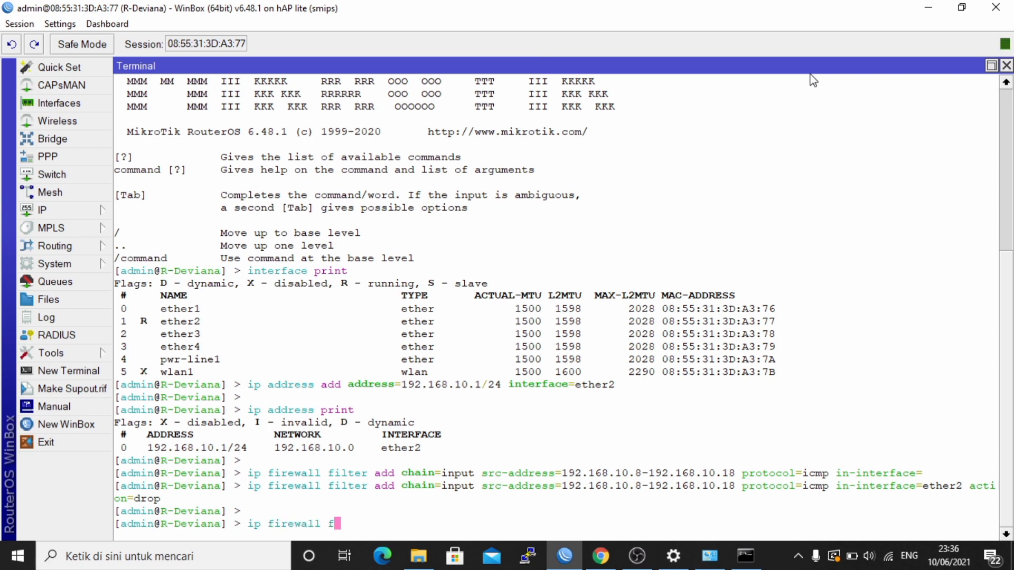
text(f)
key(Tab)
text(p)
key(Tab)
key(Return)
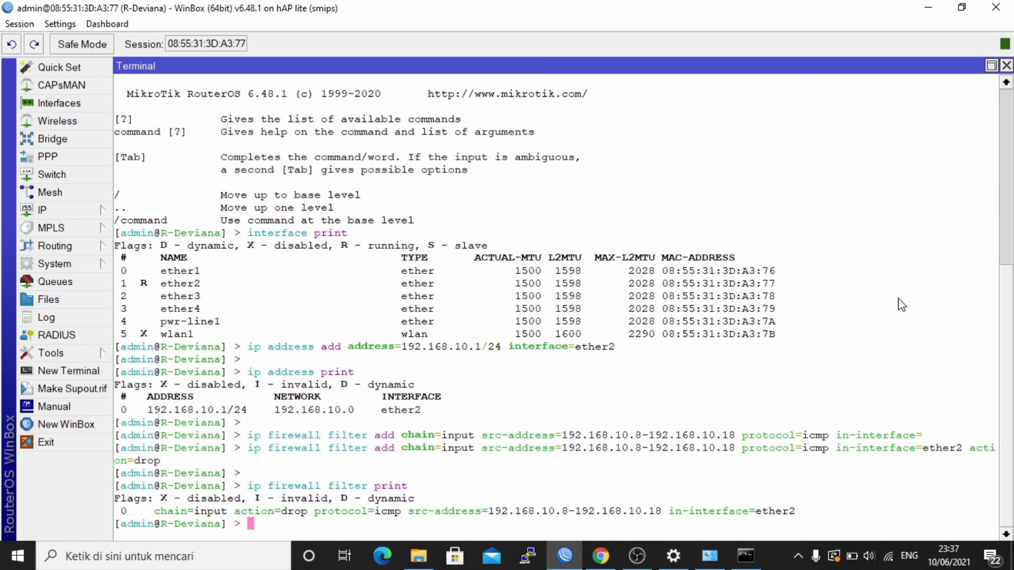
- Rerun ping 192.168.10.1 in Command Prompt; all four requests now time out
click(762, 560)
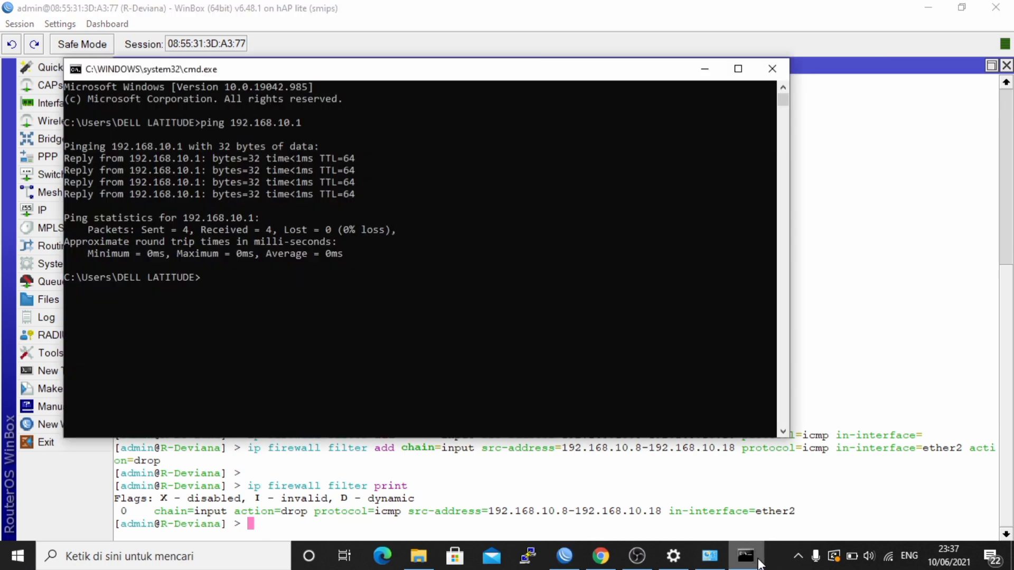
key(Up)
key(Return)
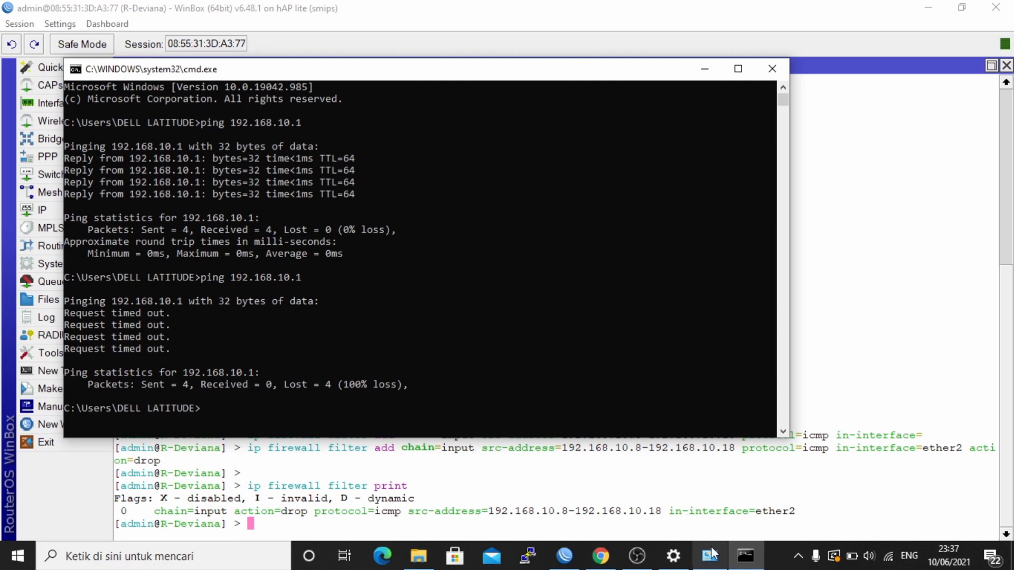
- Change the Ethernet IPv4 address from 192.168.10.8 to 192.168.10.24
mouse_move(712, 561)
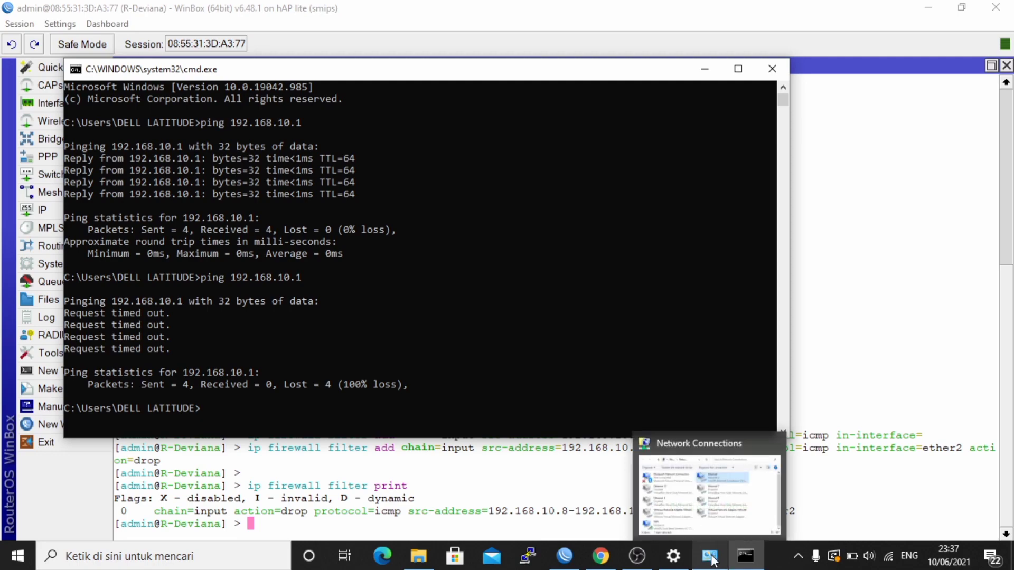
click(716, 511)
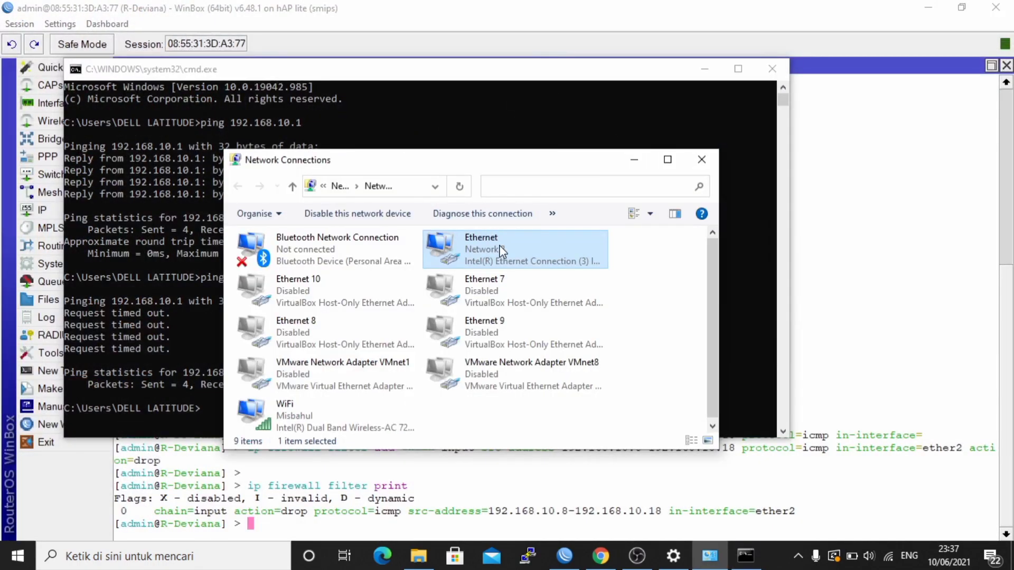
double_click(499, 245)
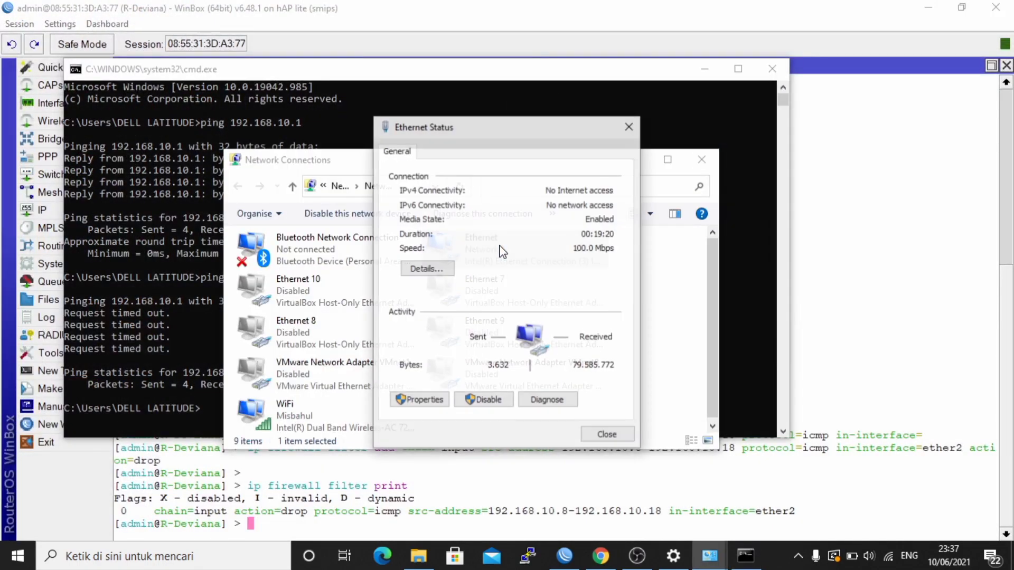
click(434, 401)
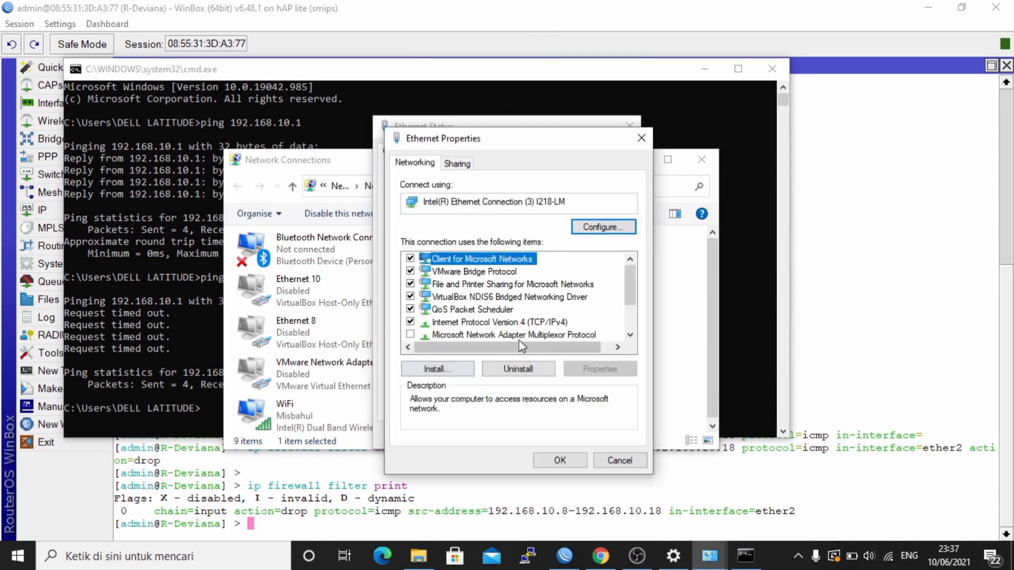
double_click(552, 322)
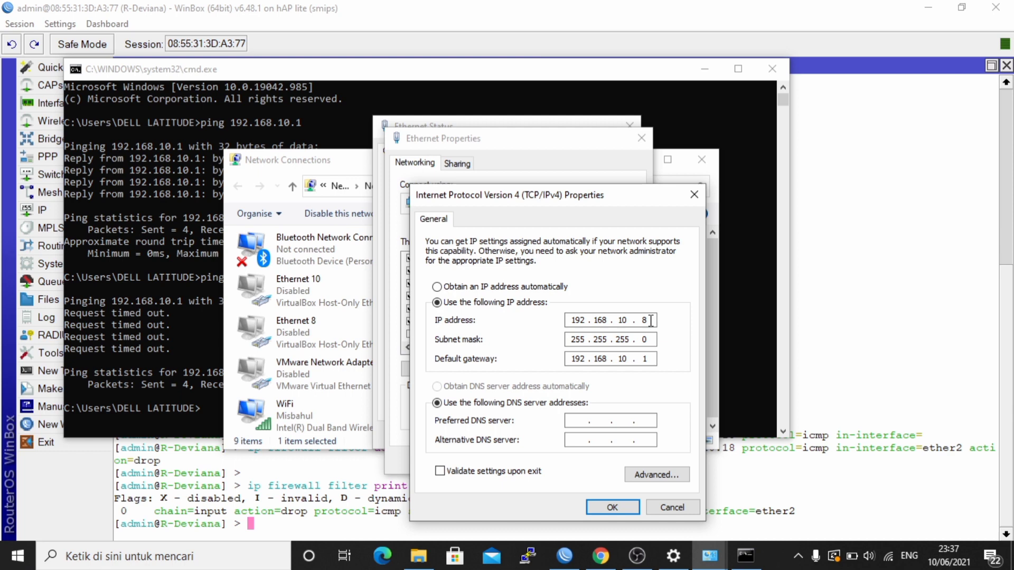
click(650, 320)
key(BackSpace)
text(24)
click(628, 508)
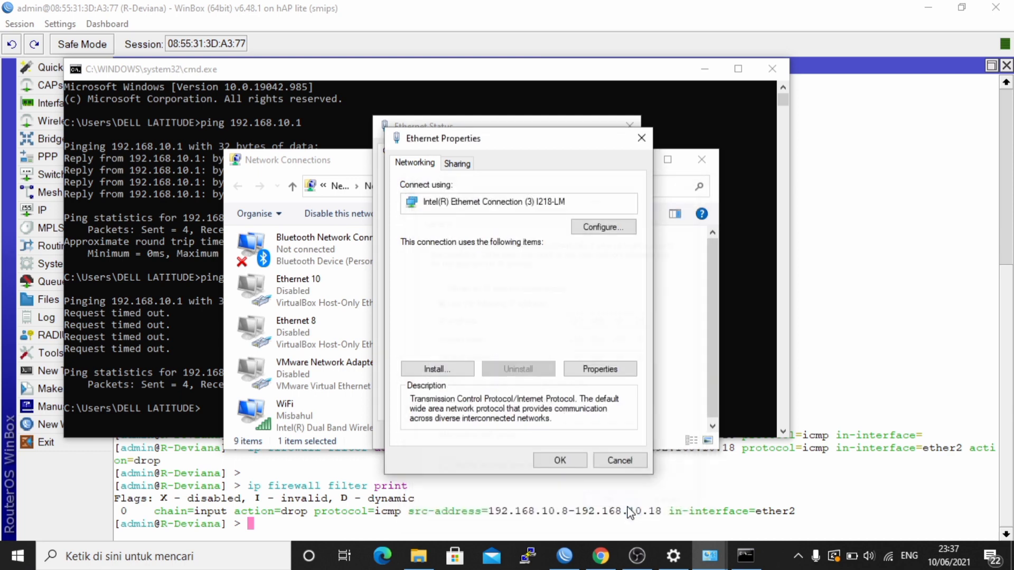
click(561, 457)
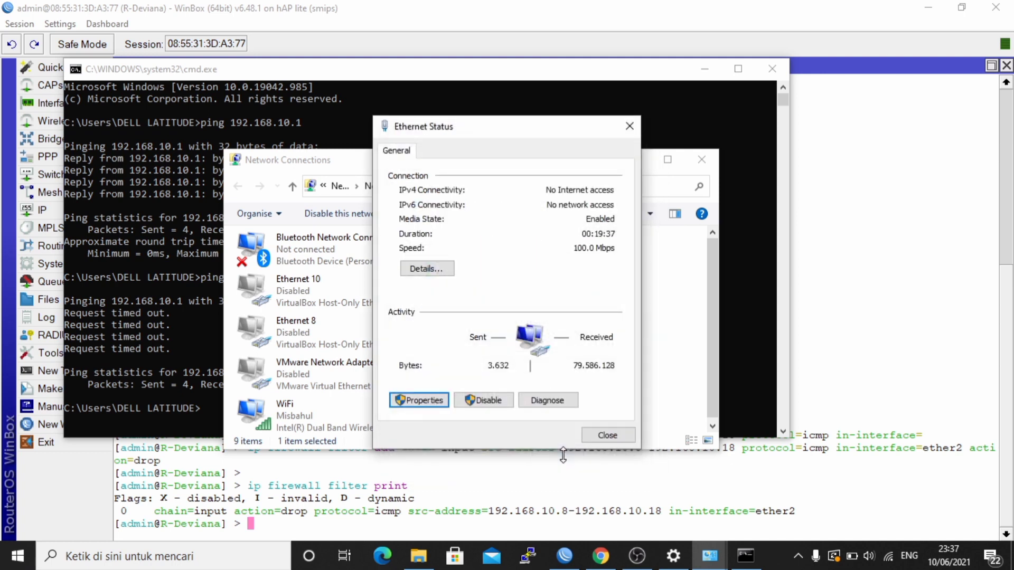
- Check the connection details for 192.168.10.24, then close the network windows
click(420, 270)
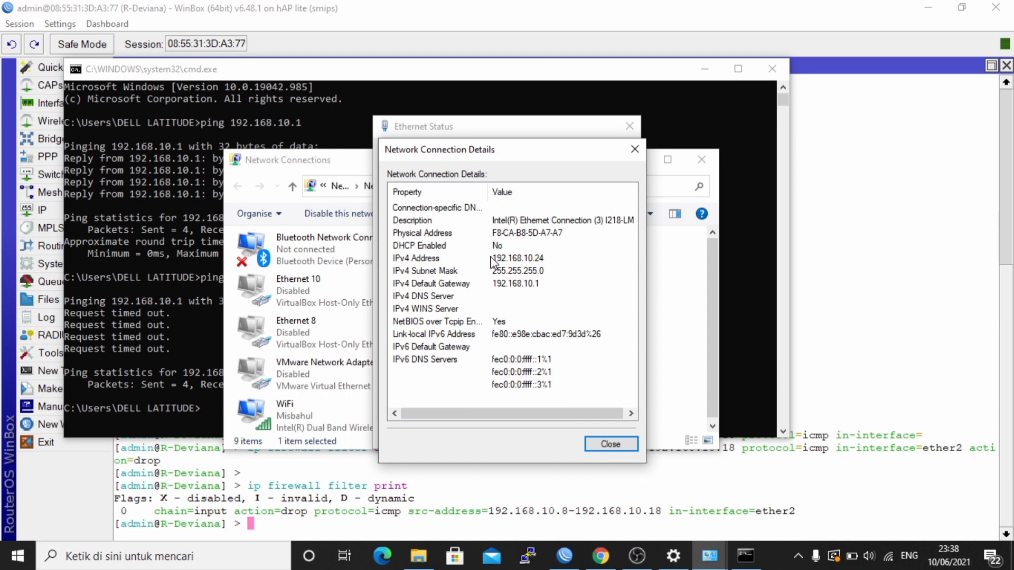
click(612, 445)
click(607, 433)
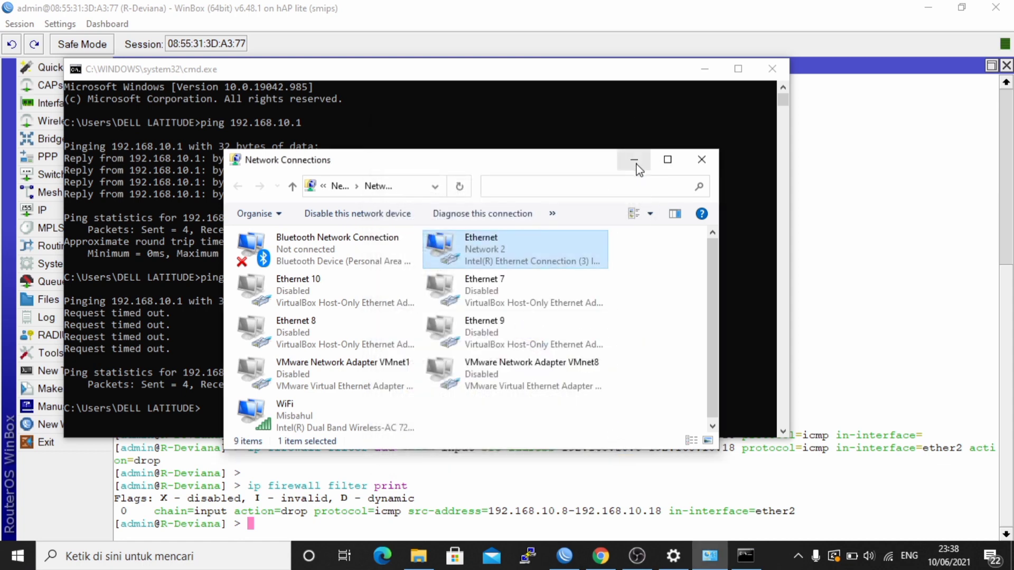
click(634, 160)
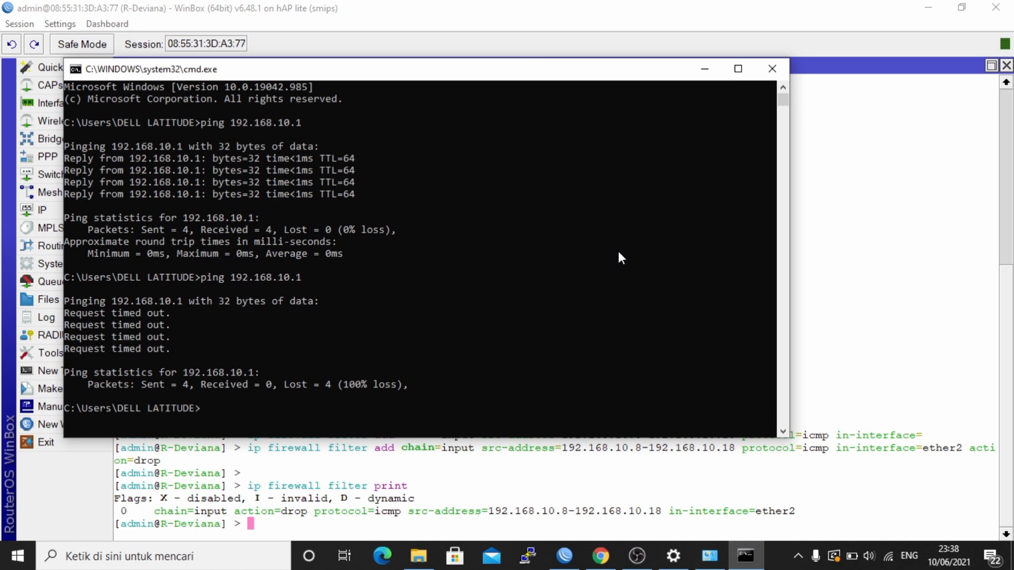
- Rerun ping 192.168.10.1, now getting 4 replies with 0% loss, and minimize the console
key(Up)
key(Return)
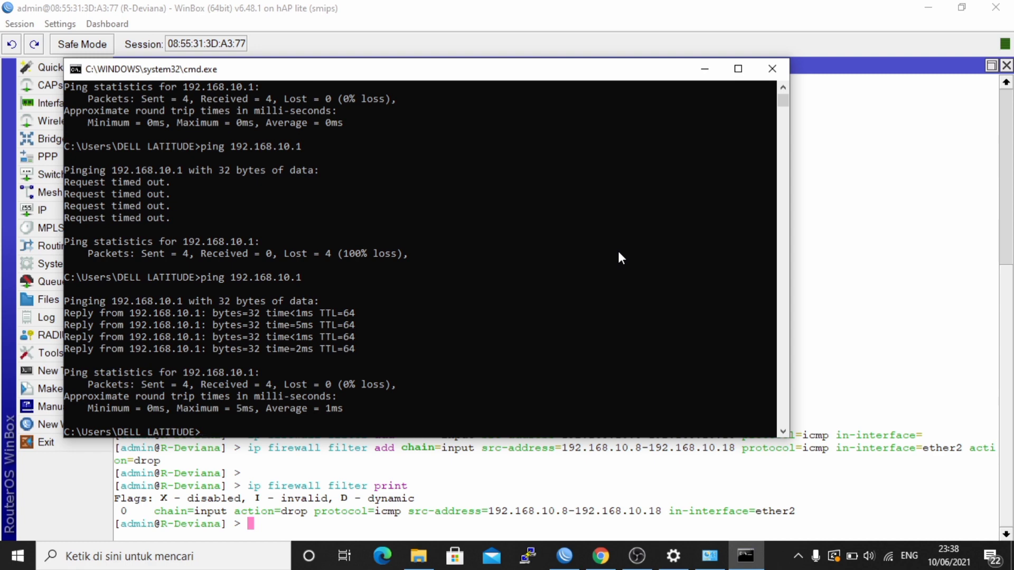
click(707, 69)
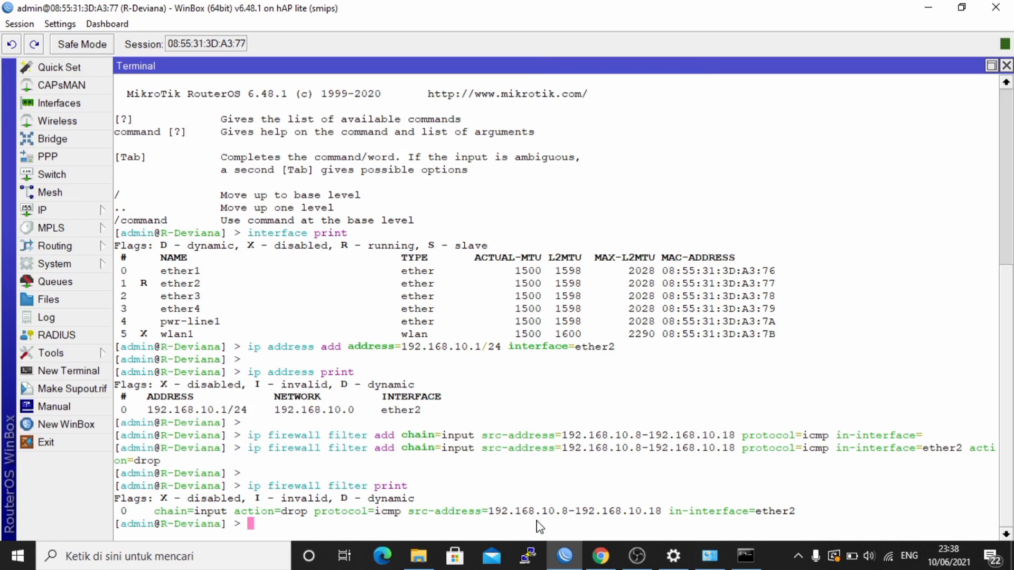
- Open a PuTTY Telnet session (port 23) to the router at 192.168.10.1
click(528, 558)
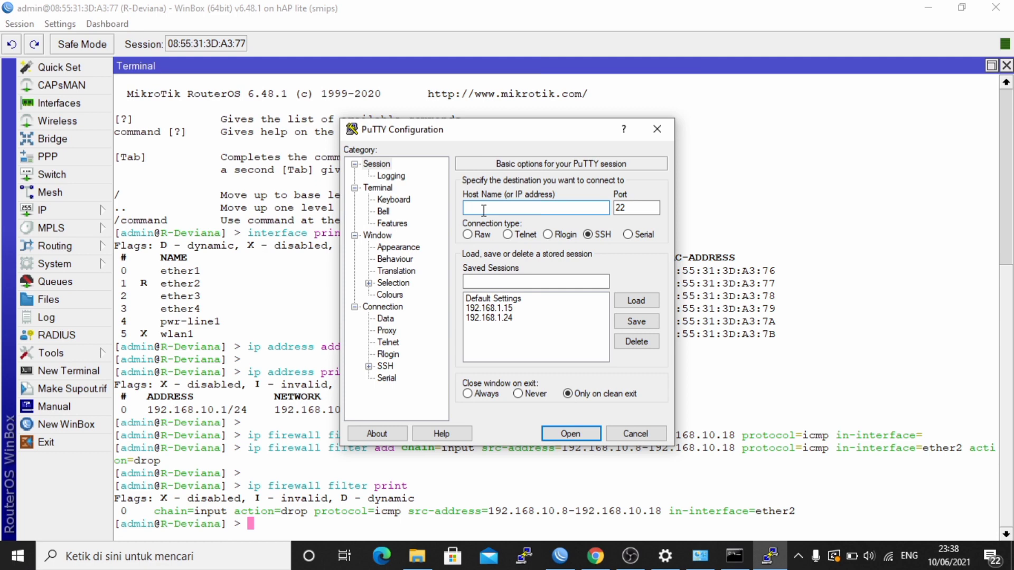
text(192.168.10.1)
click(508, 234)
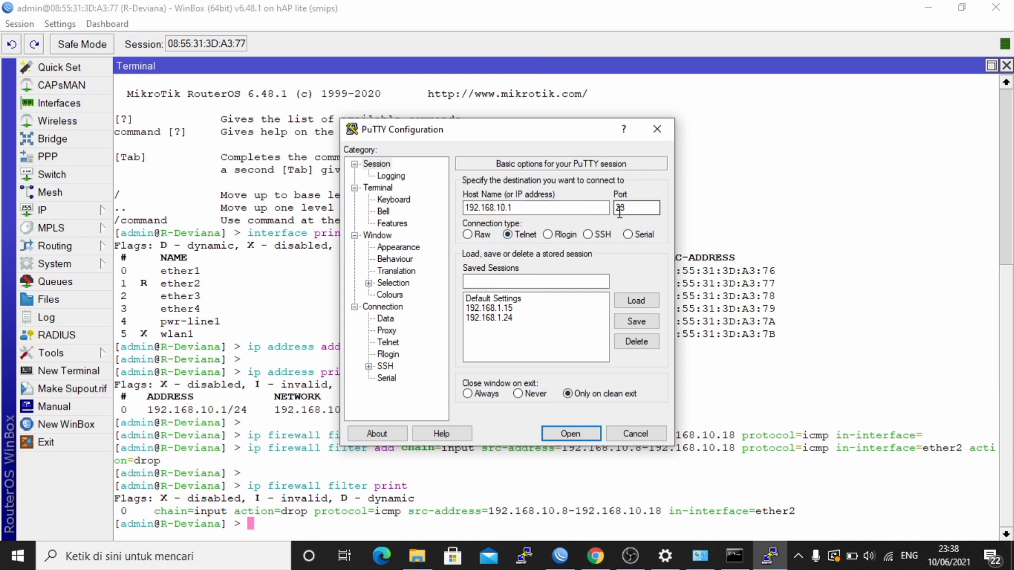
click(570, 433)
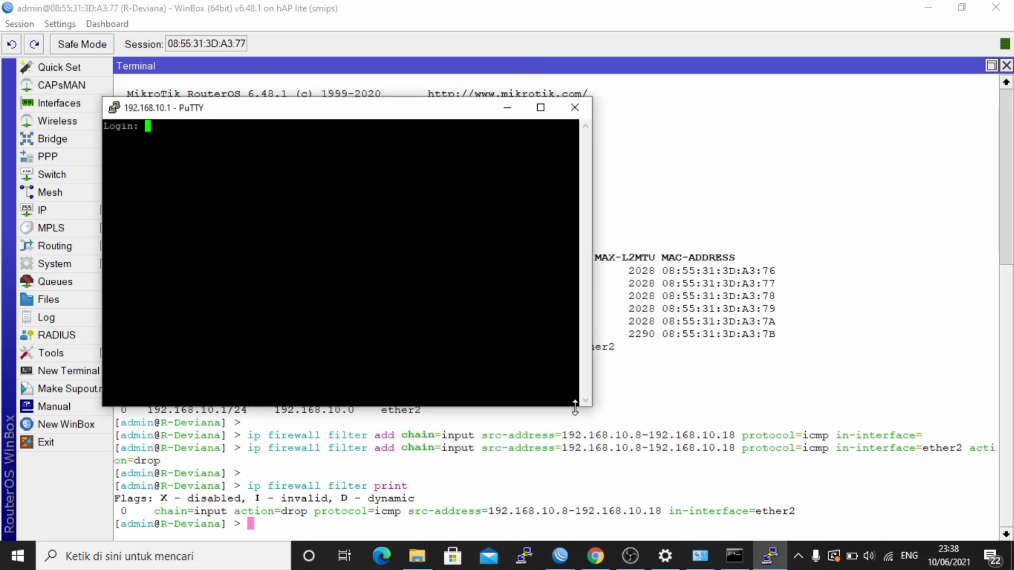
- Log in with the router's username and password, then minimize the telnet window
text(admin)
key(Return)
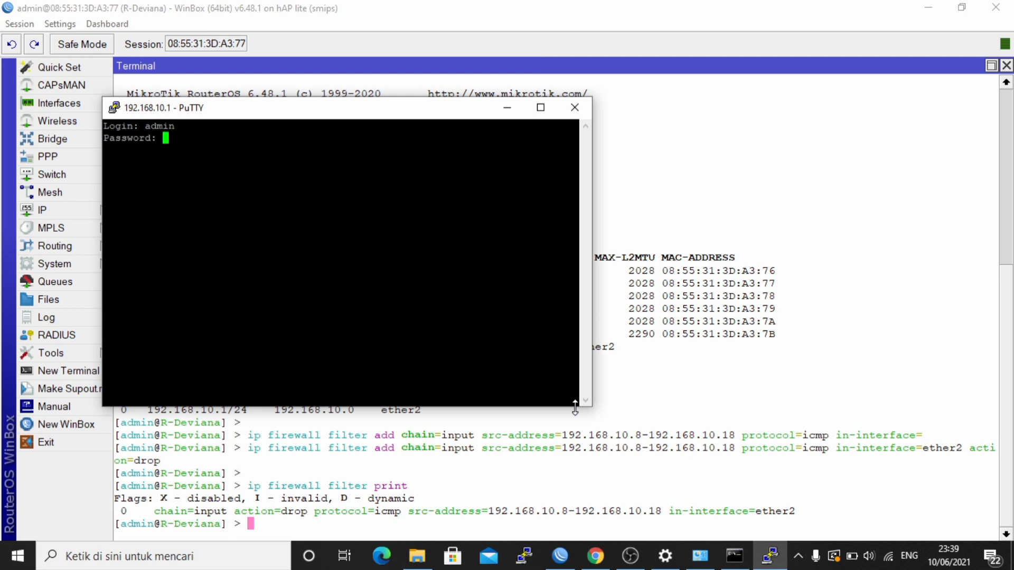
key(Return)
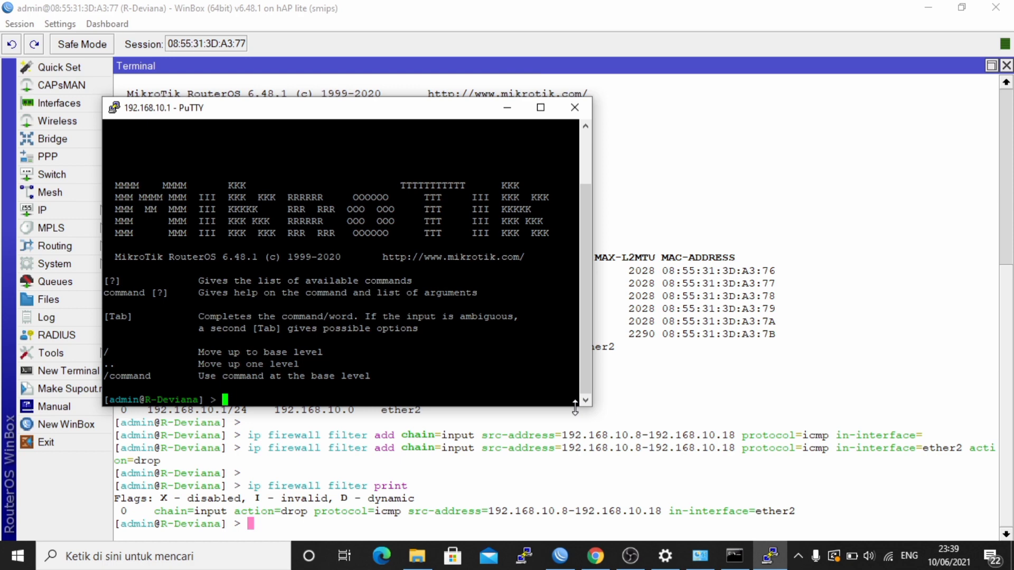
click(507, 108)
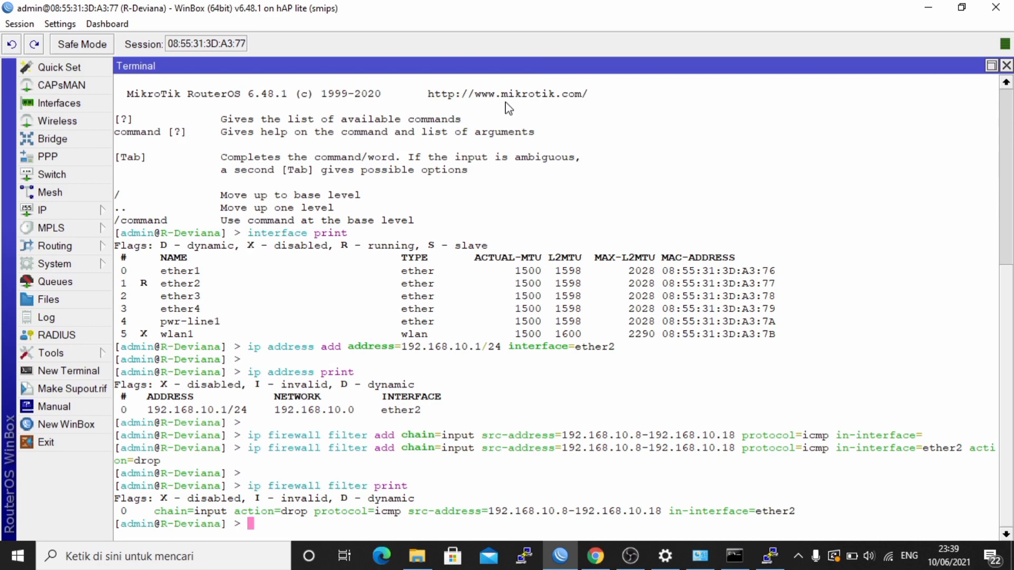
- Add an input-chain filter rule dropping TCP port 23 from 192.168.10.28-192.168.10.38
key(Return)
text(ip)
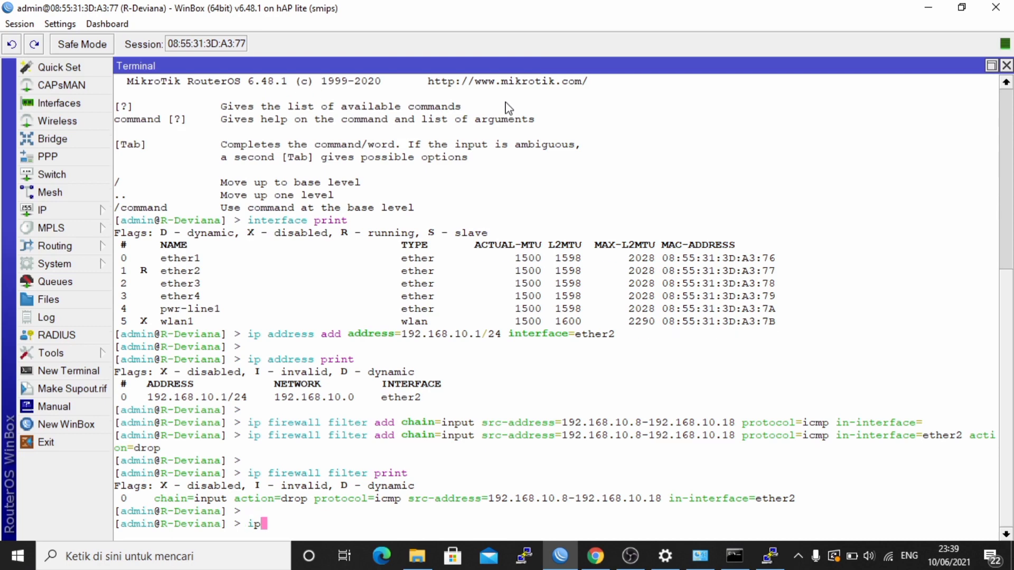
text( fir)
key(Tab)
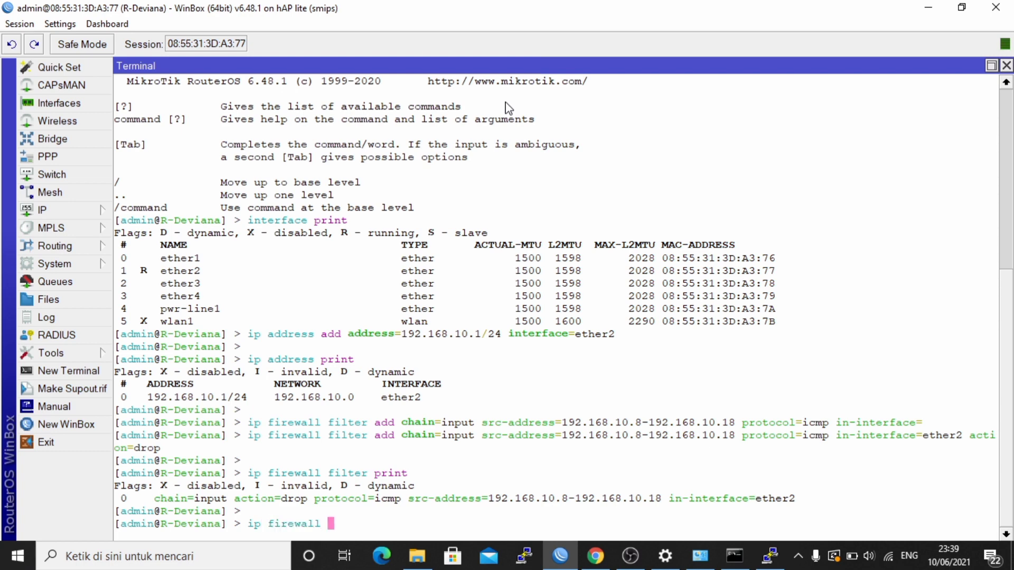
text(filter add chain=)
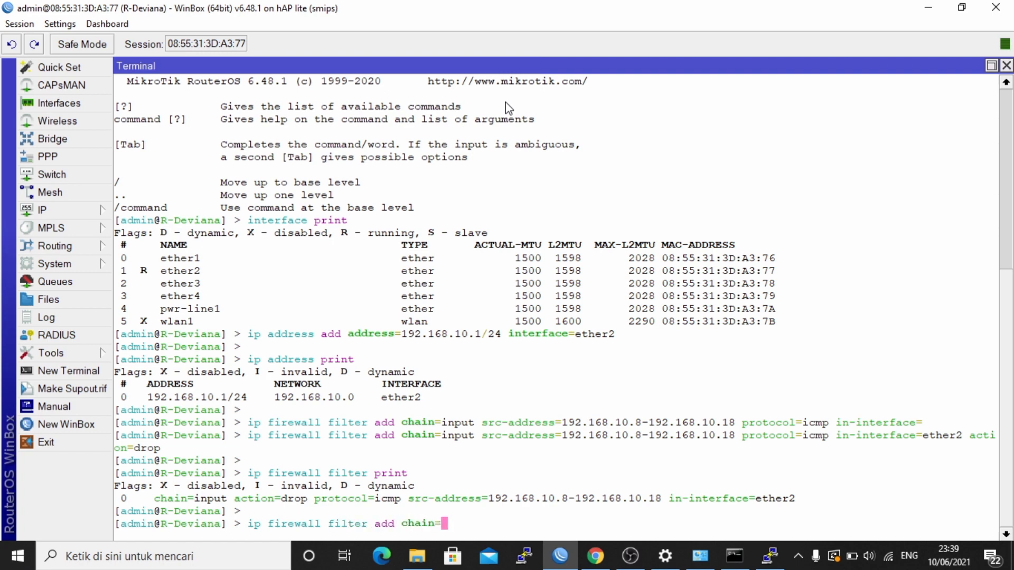
text(input src)
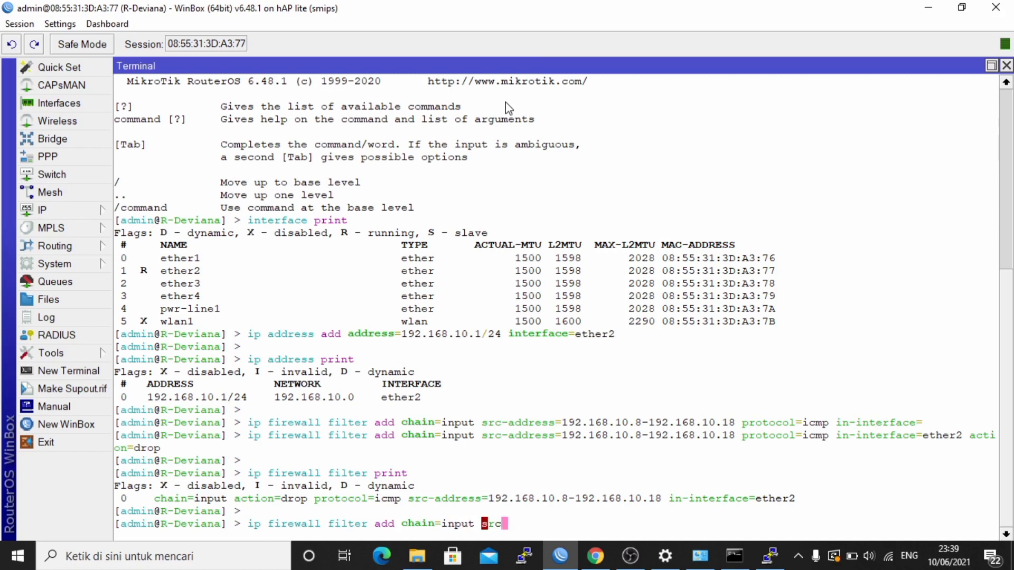
text(-address=)
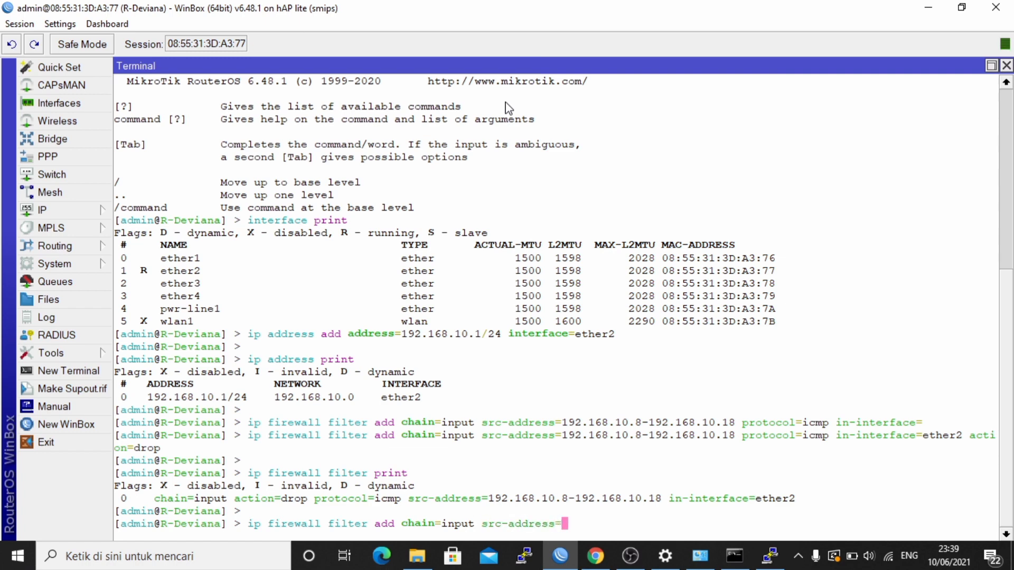
text(192.168.10.)
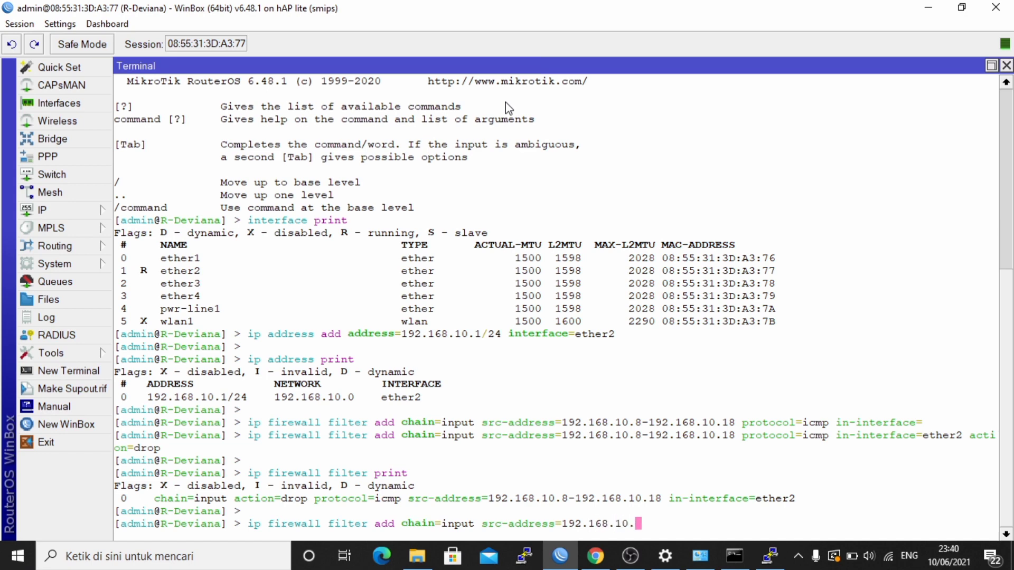
text(28-192.168.10.38)
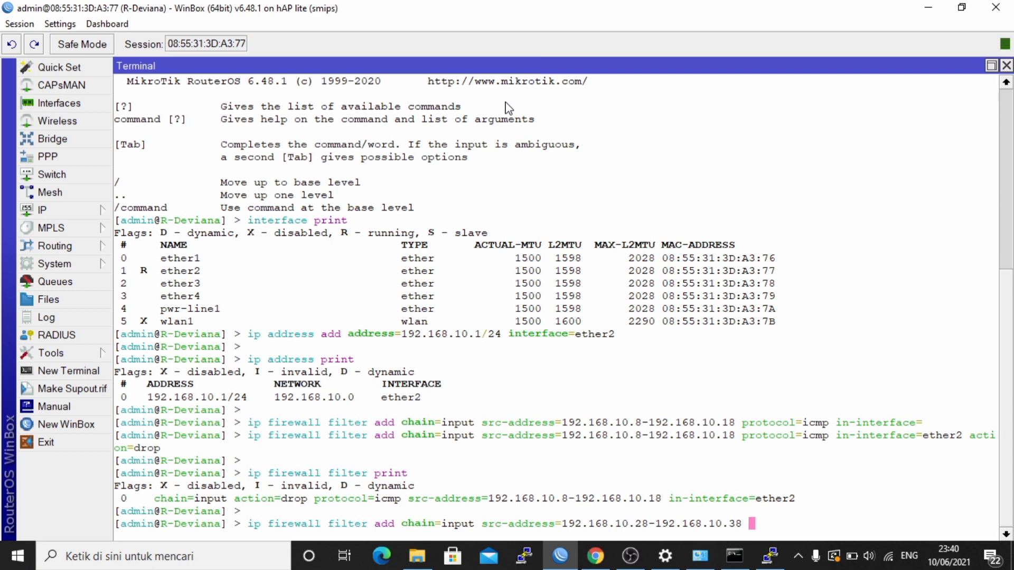
text( proto)
key(Tab)
text(tcp)
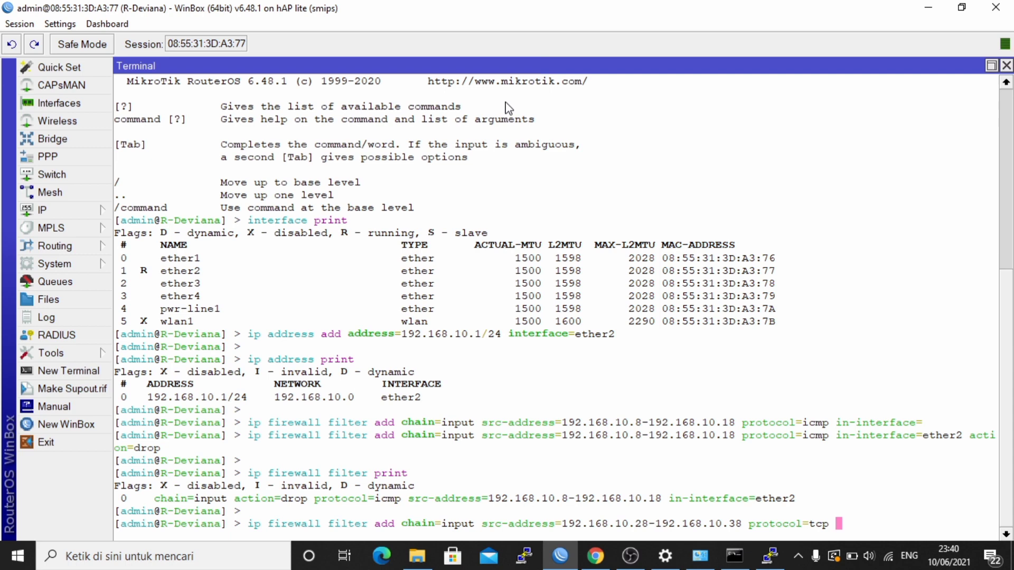
text( dst-port=23)
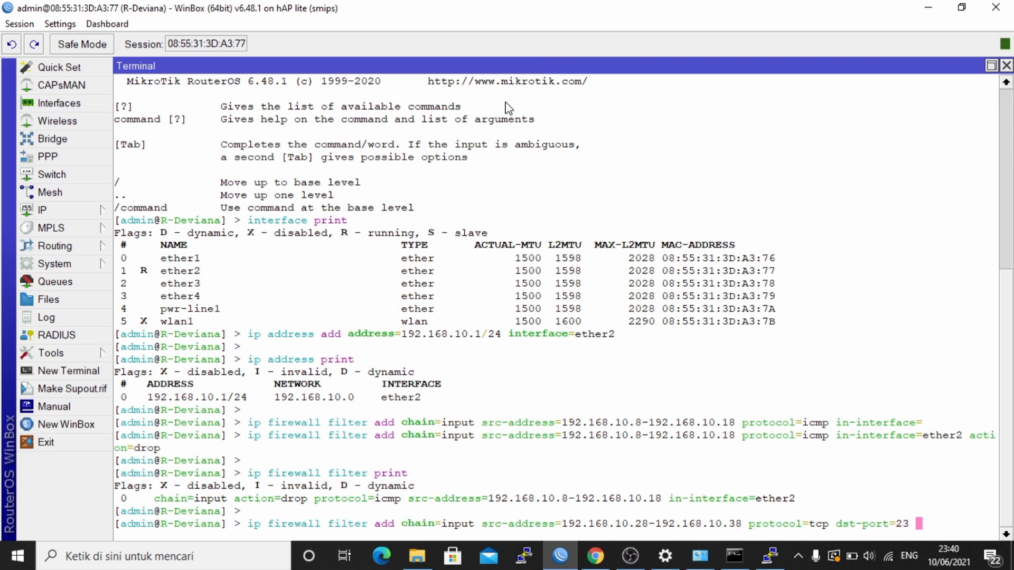
text( action=drop)
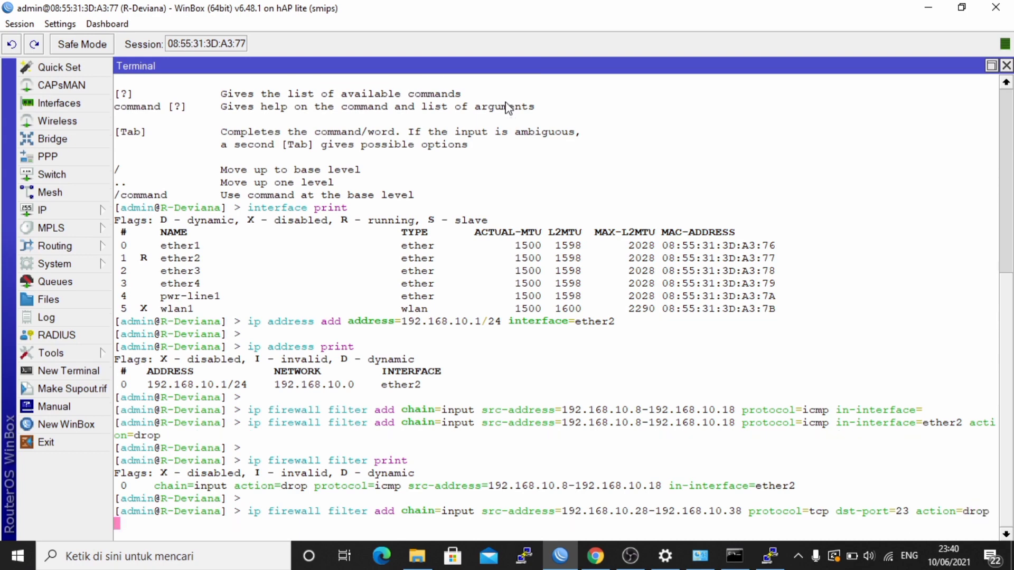
key(Return)
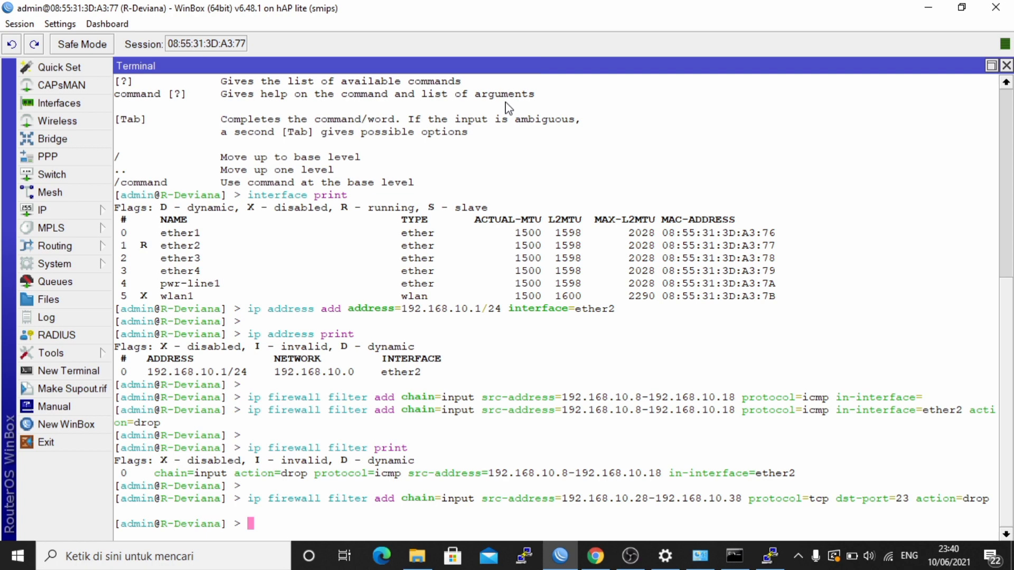
- List the firewall filter rules with ip firewall filter print
text(ip fir)
key(Tab)
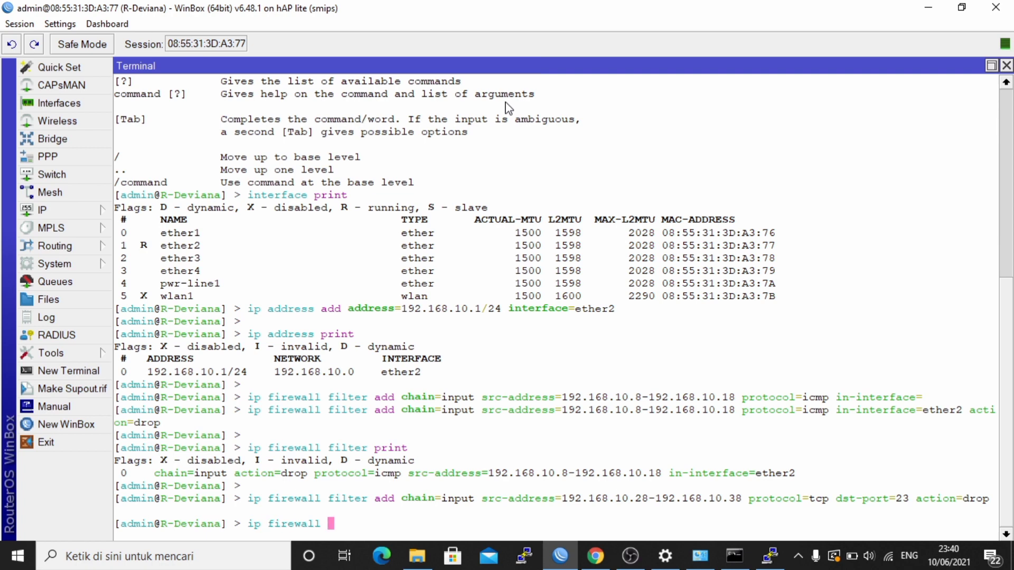
text(fik)
key(BackSpace)
key(BackSpace)
key(Tab)
text(pr)
key(Tab)
key(Return)
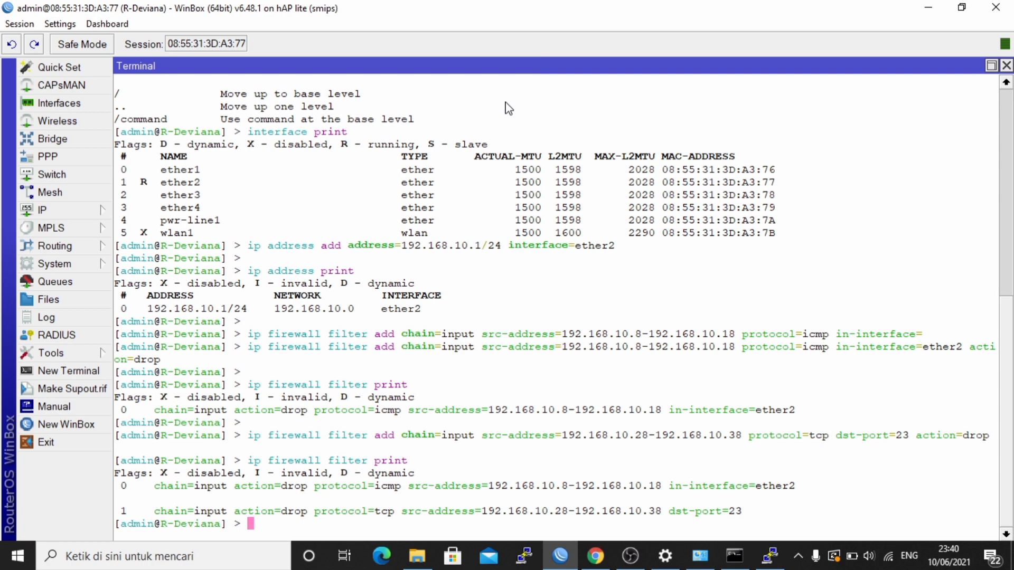
- Change the Ethernet adapter's IPv4 address from 192.168.10.24 to 192.168.10.34
click(704, 563)
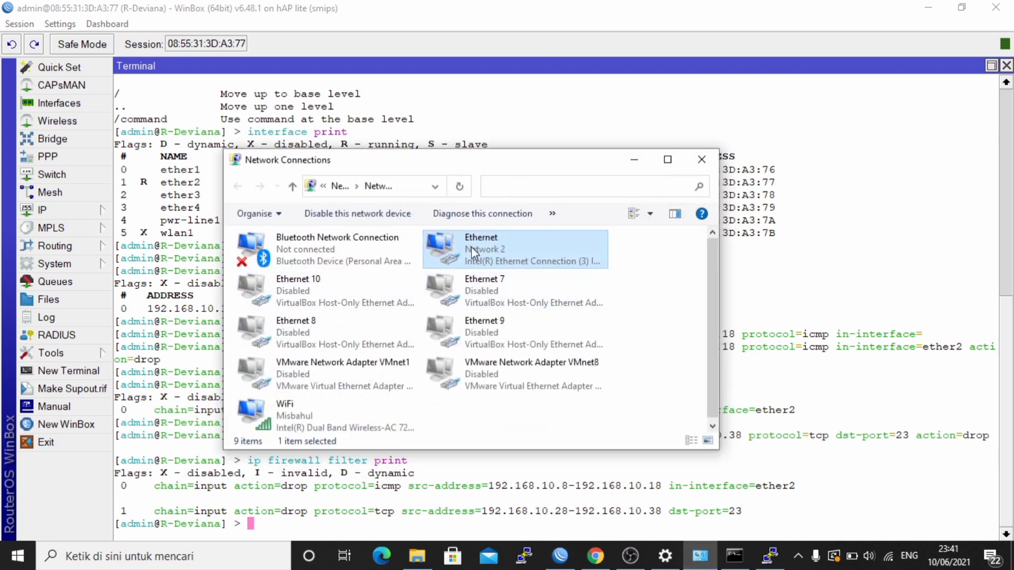
double_click(471, 246)
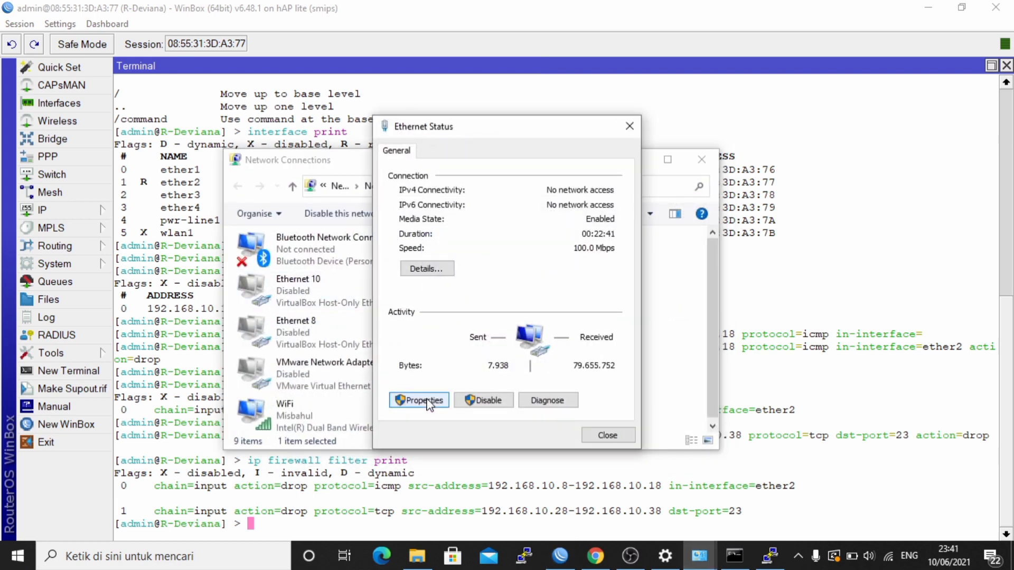
click(428, 403)
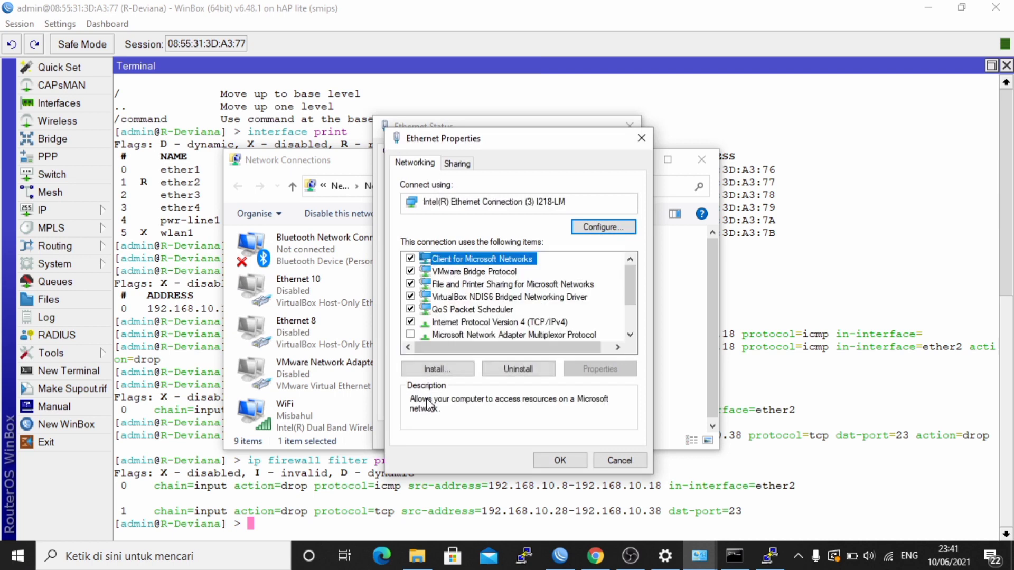
double_click(561, 323)
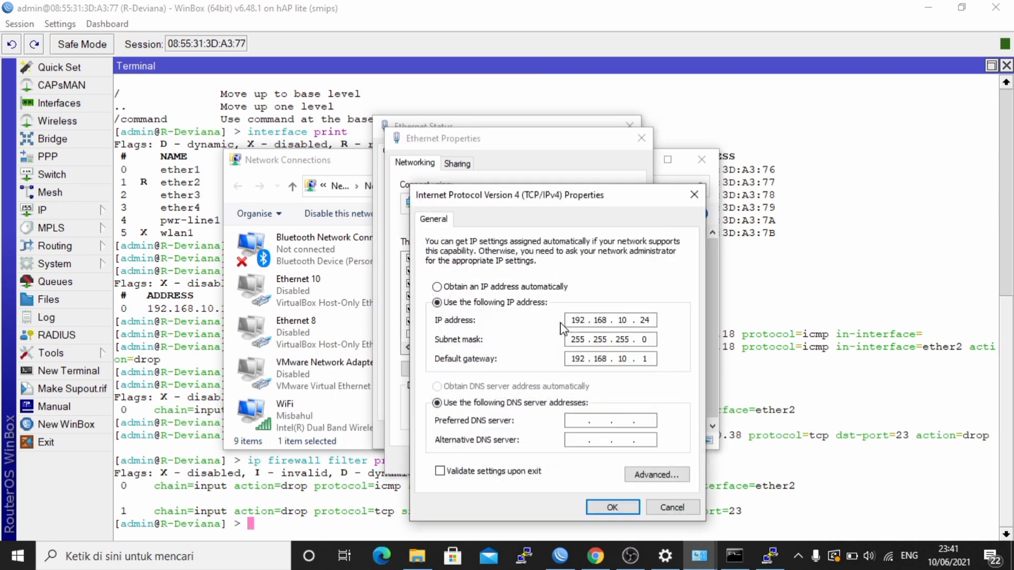
click(653, 321)
key(BackSpace)
key(BackSpace)
text(34)
click(615, 508)
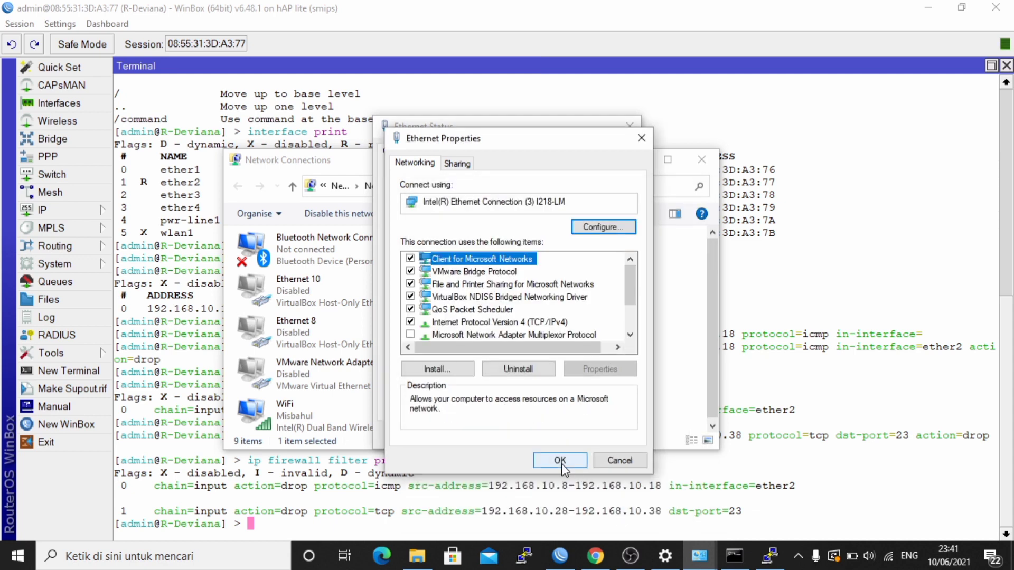
click(561, 461)
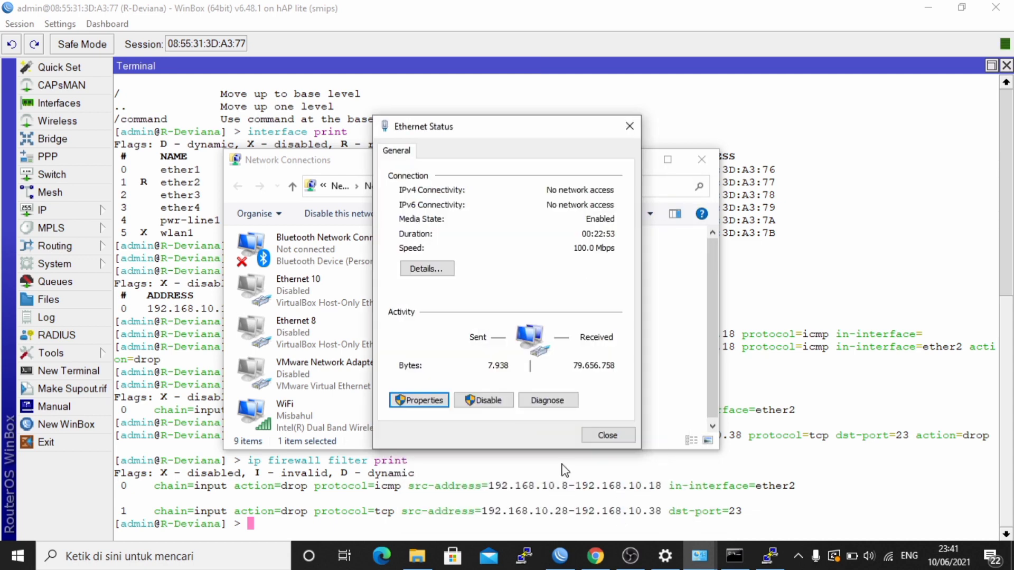
- Verify the 192.168.10.34 address in the connection details, then close and minimize the windows
click(429, 271)
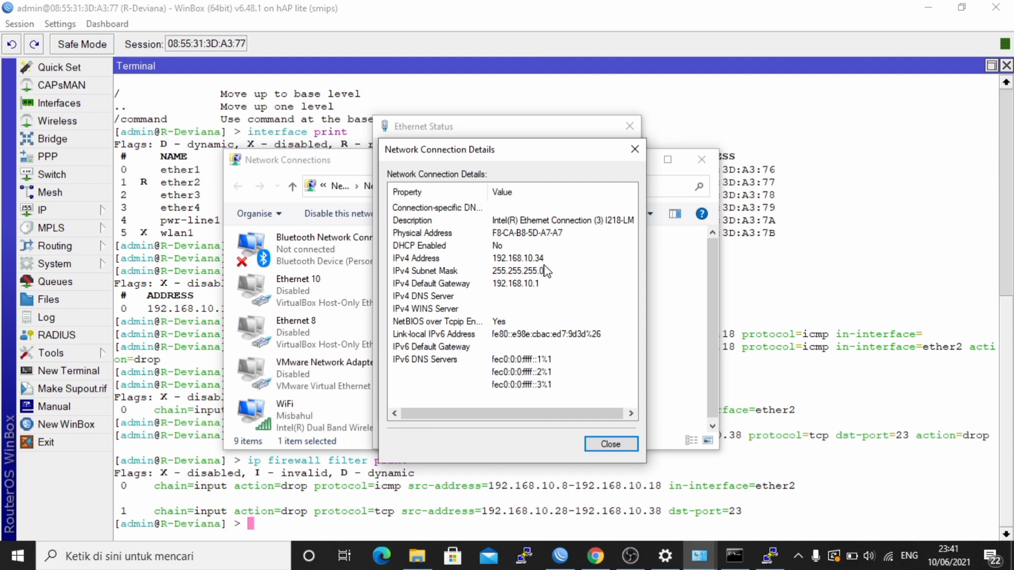
click(610, 444)
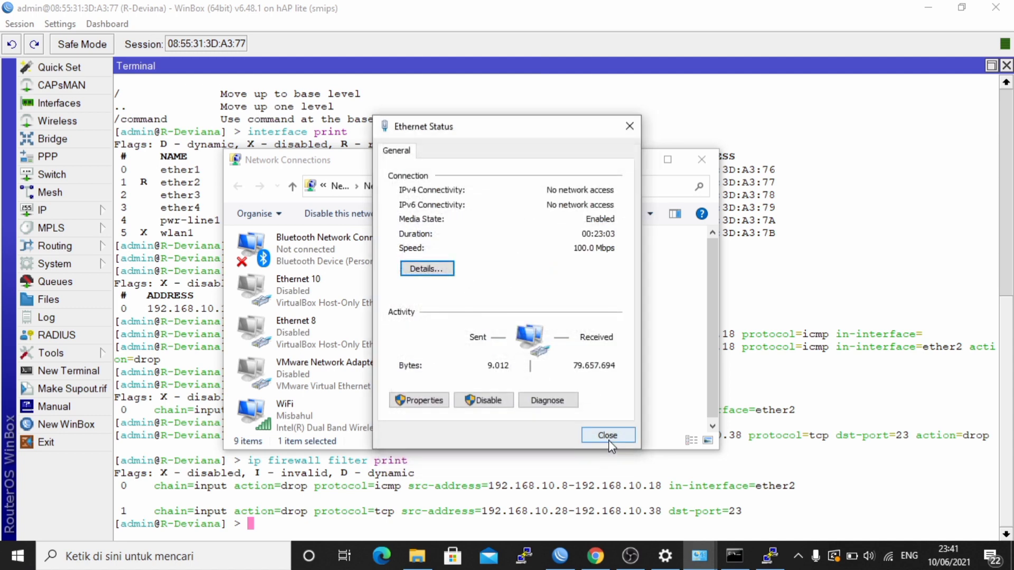
click(607, 435)
click(629, 161)
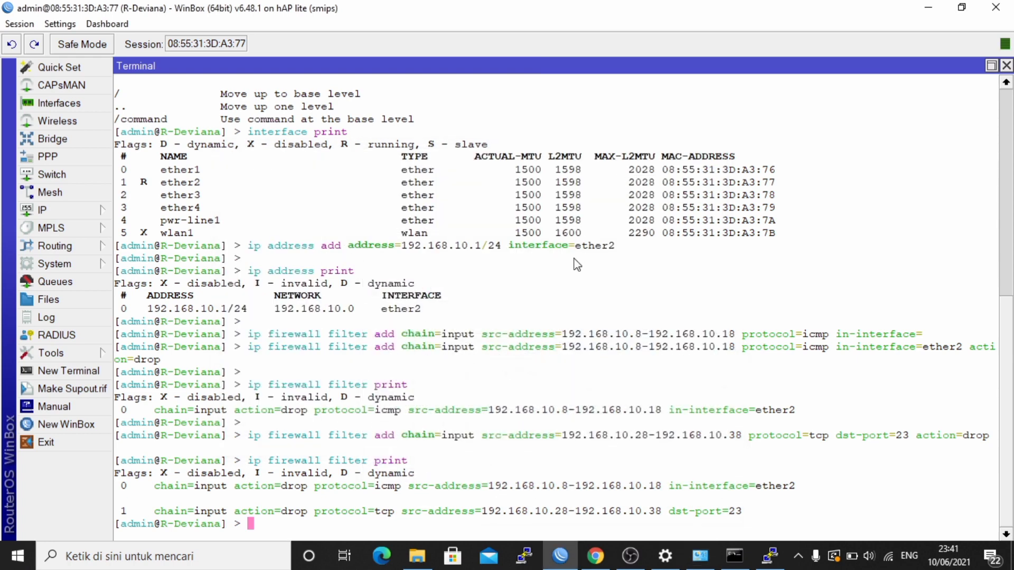
- Attempt a Telnet connection to 192.168.10.1, dismiss the timeout error, and close PuTTY
click(533, 562)
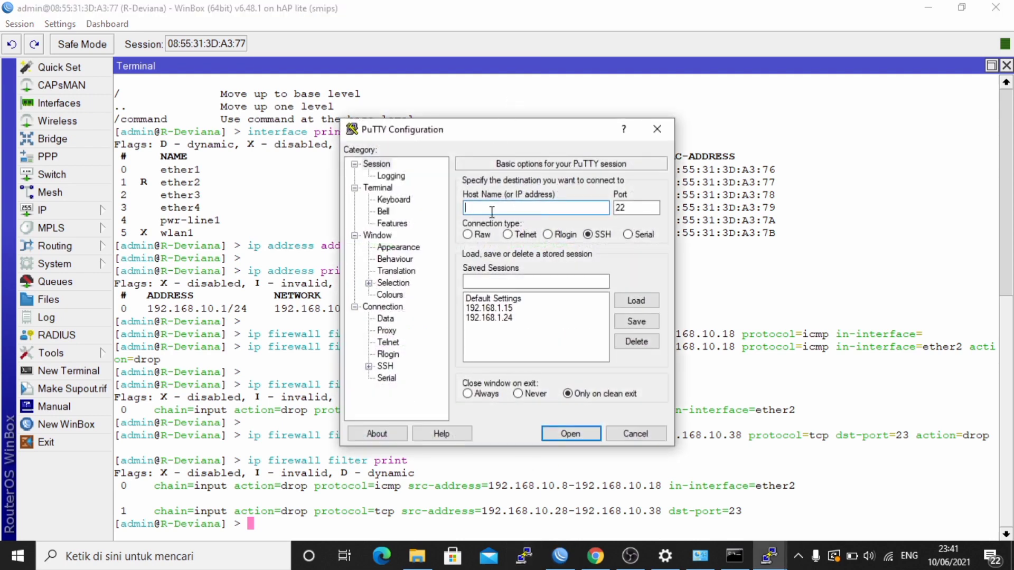
text(192.168.10.1)
click(509, 235)
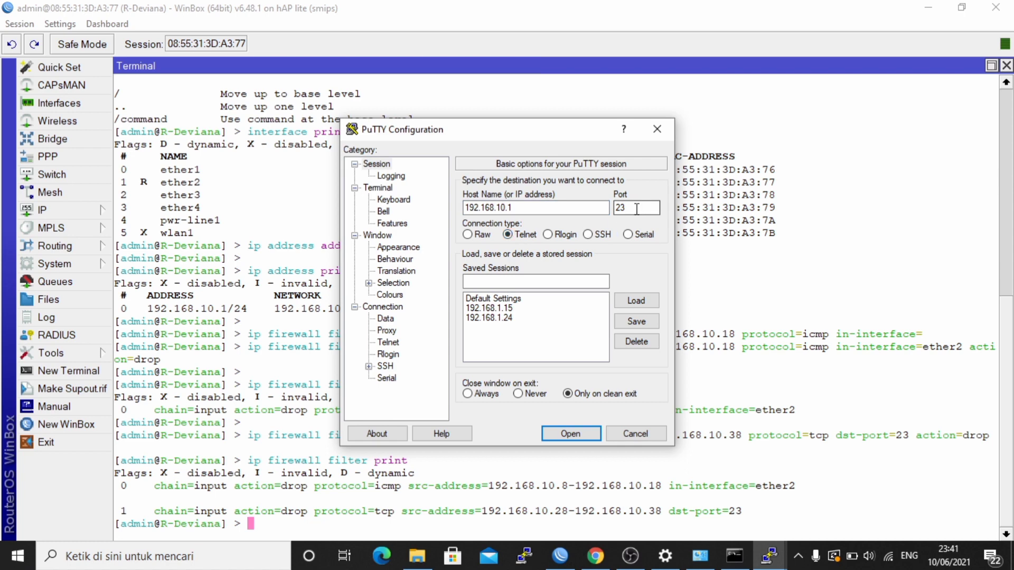
click(580, 437)
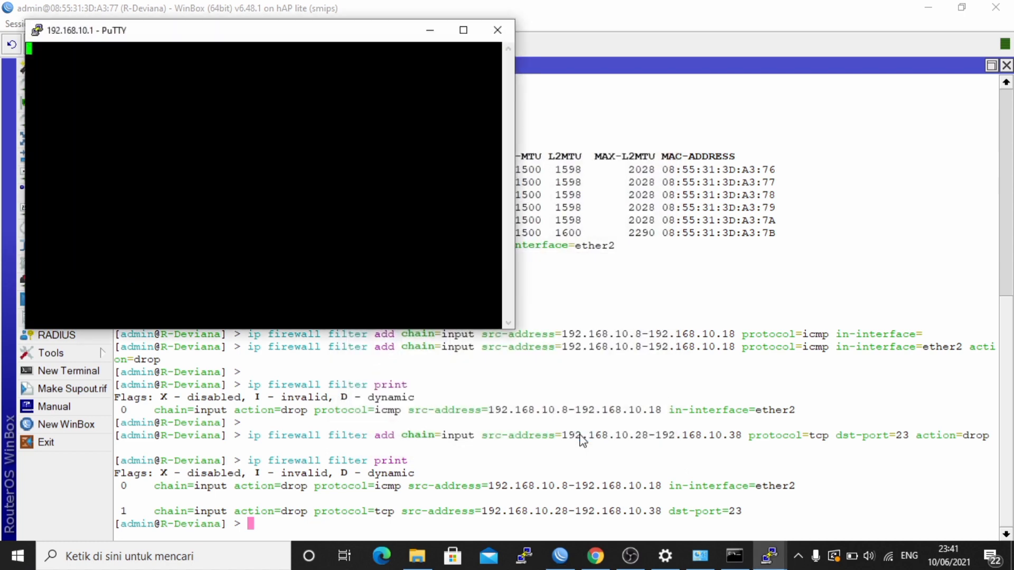
drag(382, 32, 605, 128)
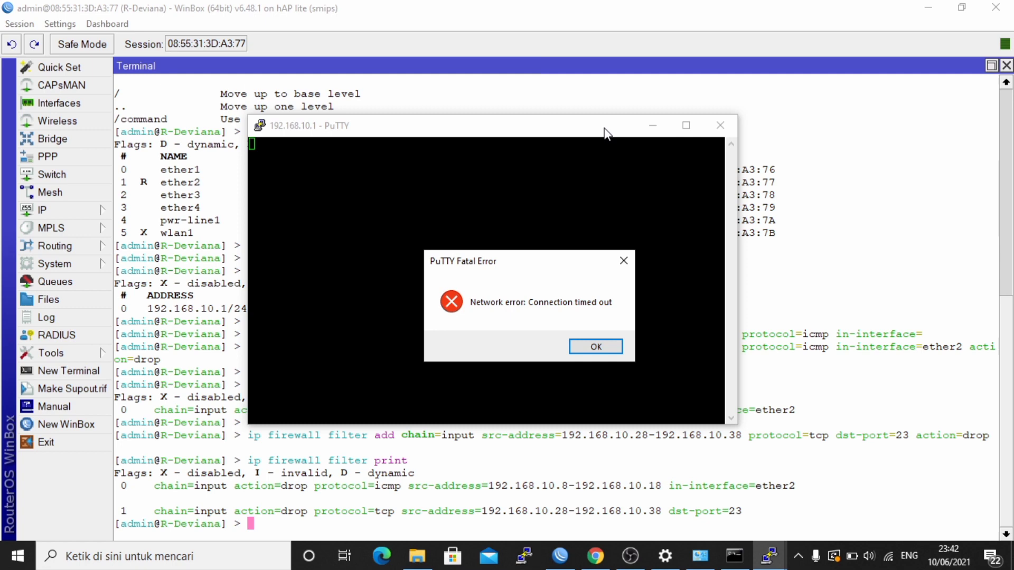
click(607, 347)
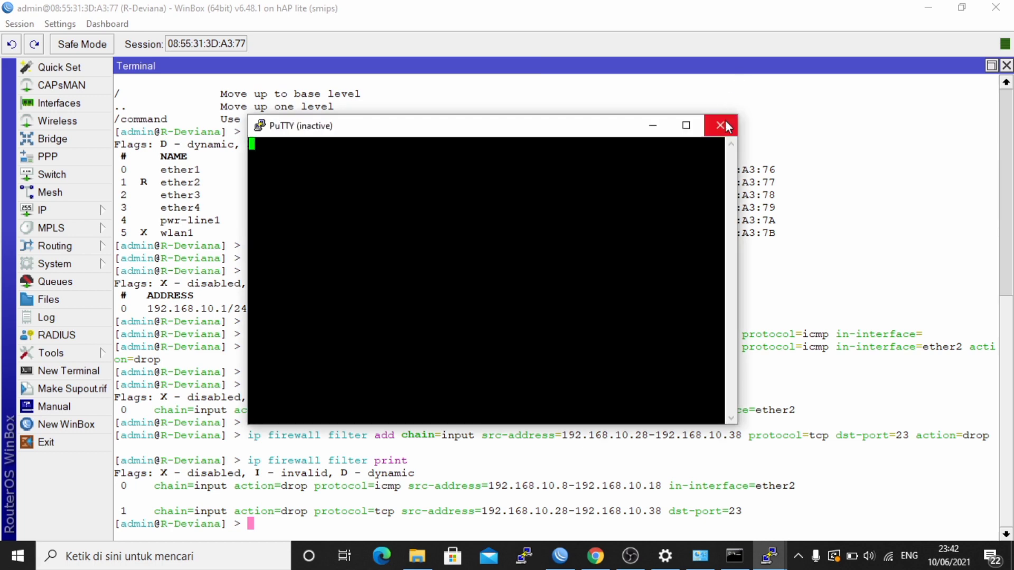
click(721, 125)
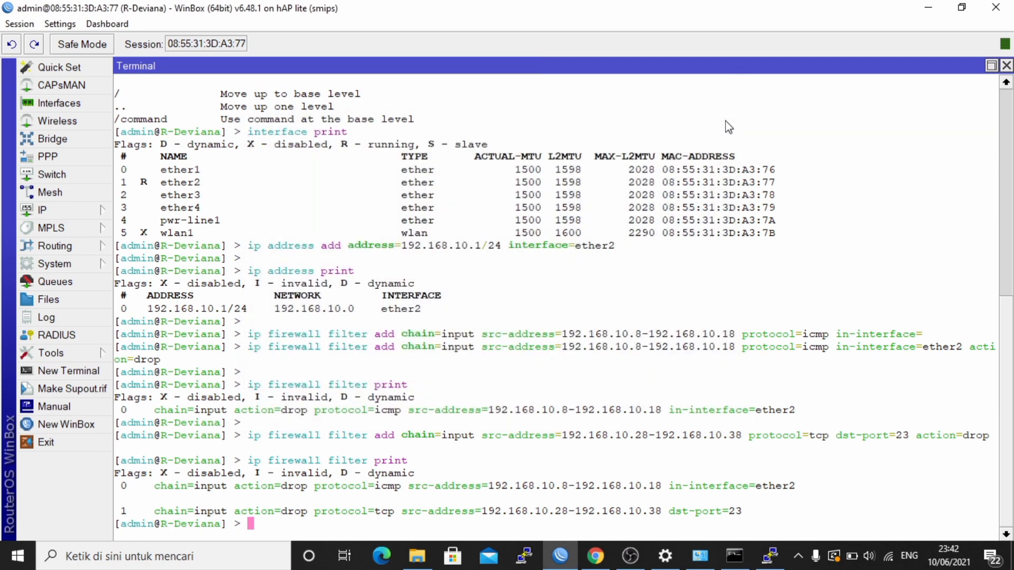
- Enter 192.168.10.56 as the Ethernet adapter's new IPv4 address, replacing 192.168.10.34
click(699, 563)
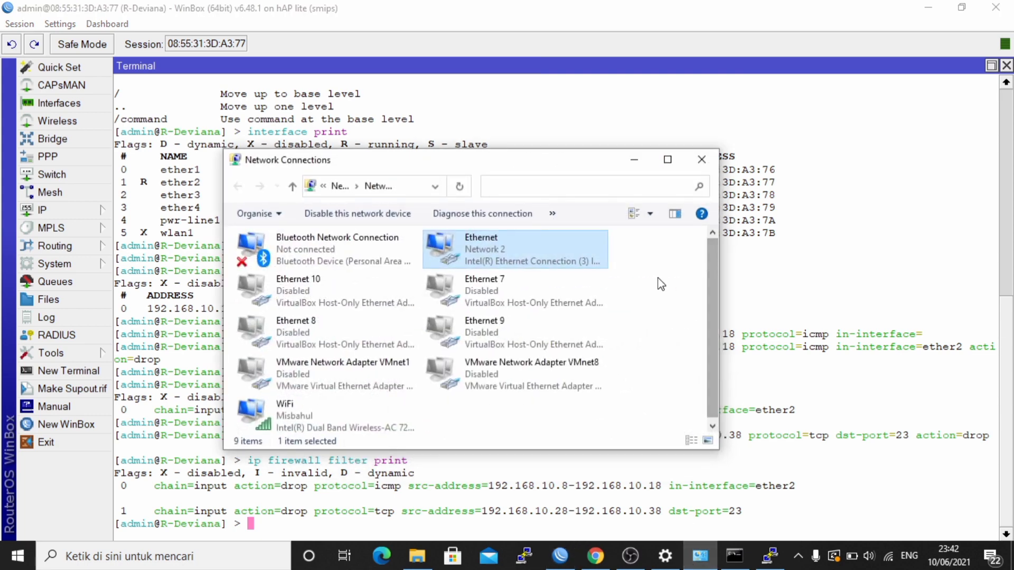
double_click(587, 269)
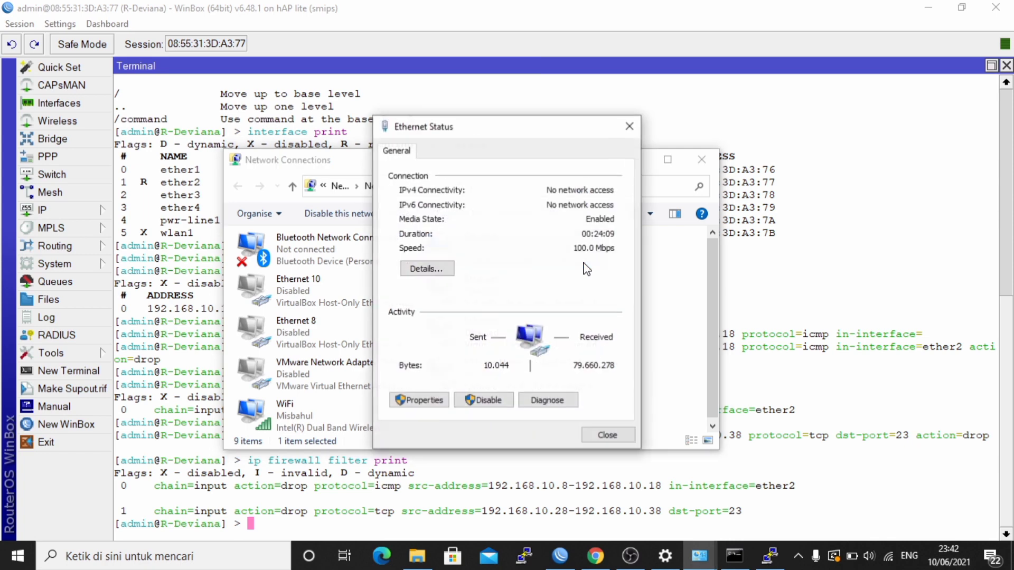
click(425, 401)
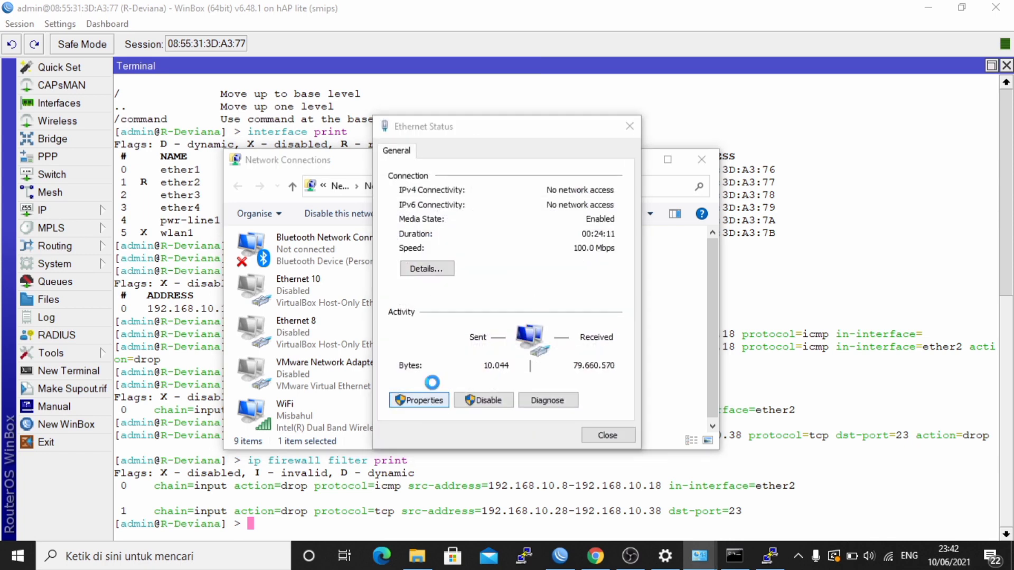
click(555, 322)
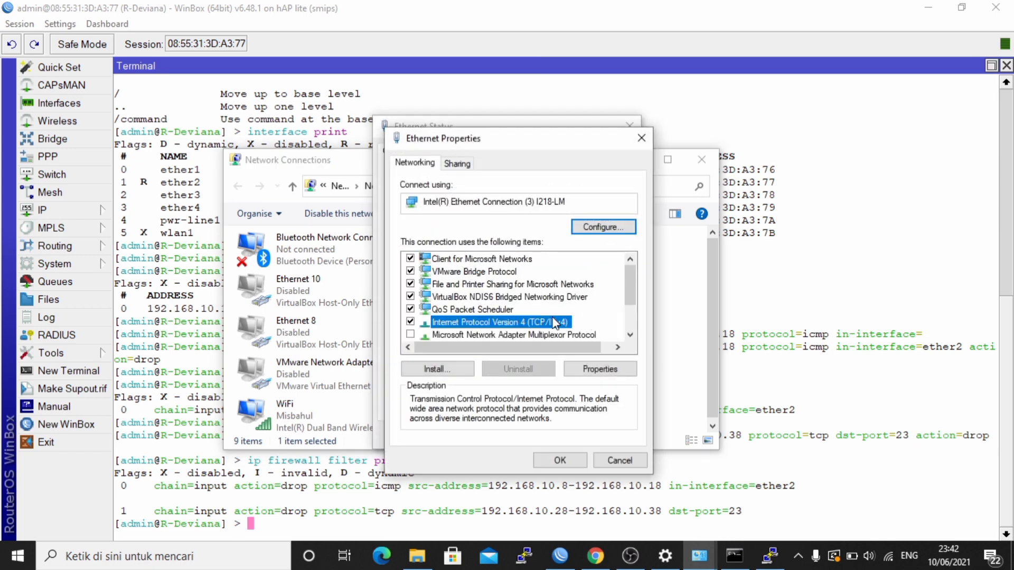
click(559, 461)
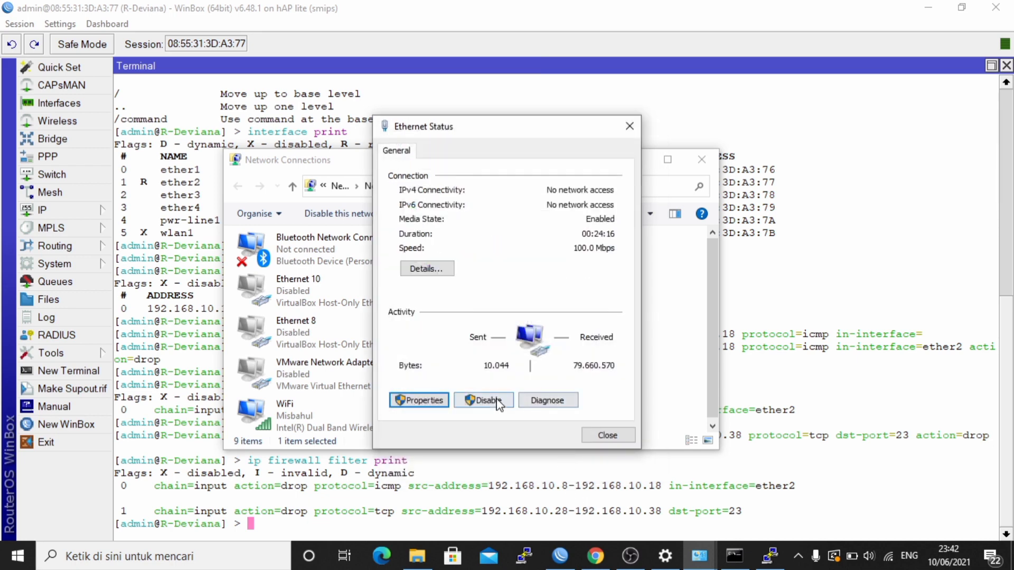
click(430, 402)
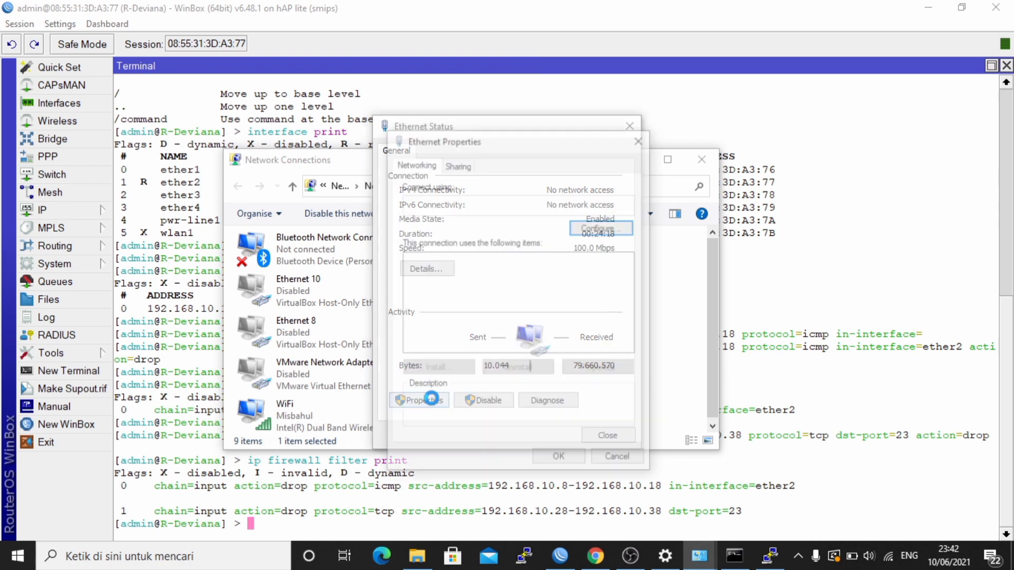
double_click(557, 325)
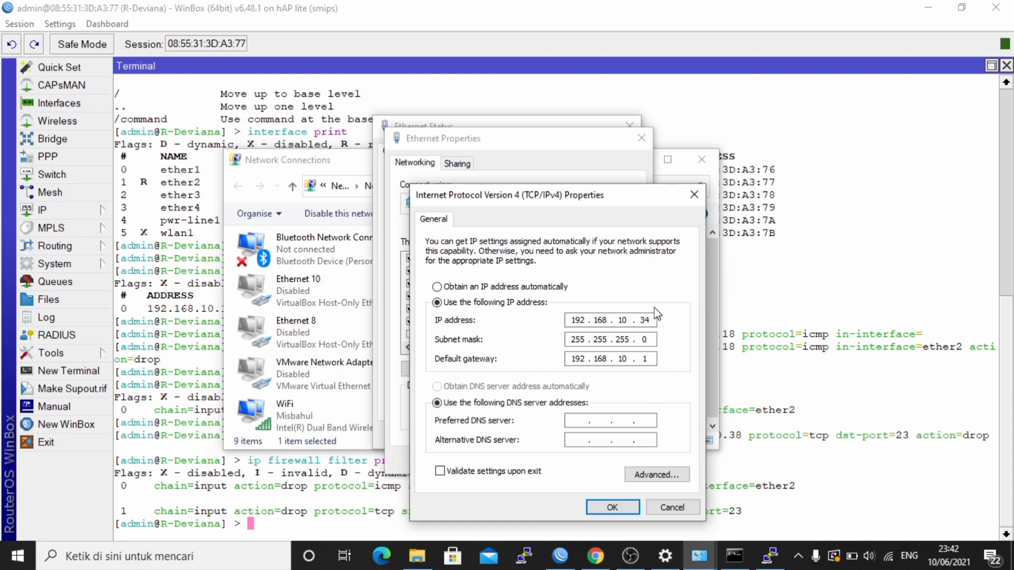
click(653, 320)
key(BackSpace)
key(BackSpace)
text(56)
- Apply the change and confirm IPv4 192.168.10.56 with gateway 192.168.10.1 in the details
click(627, 507)
click(564, 462)
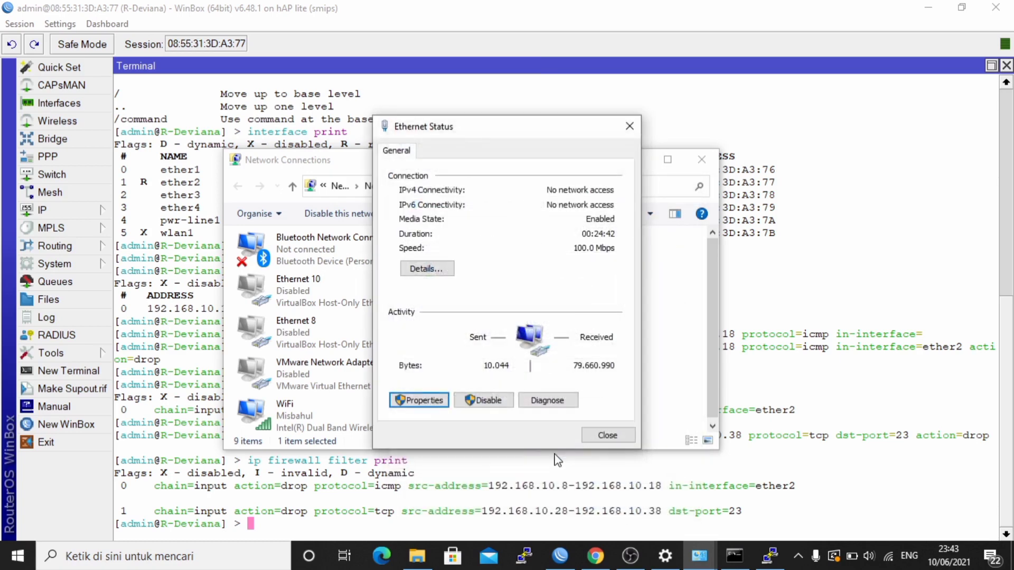
click(427, 269)
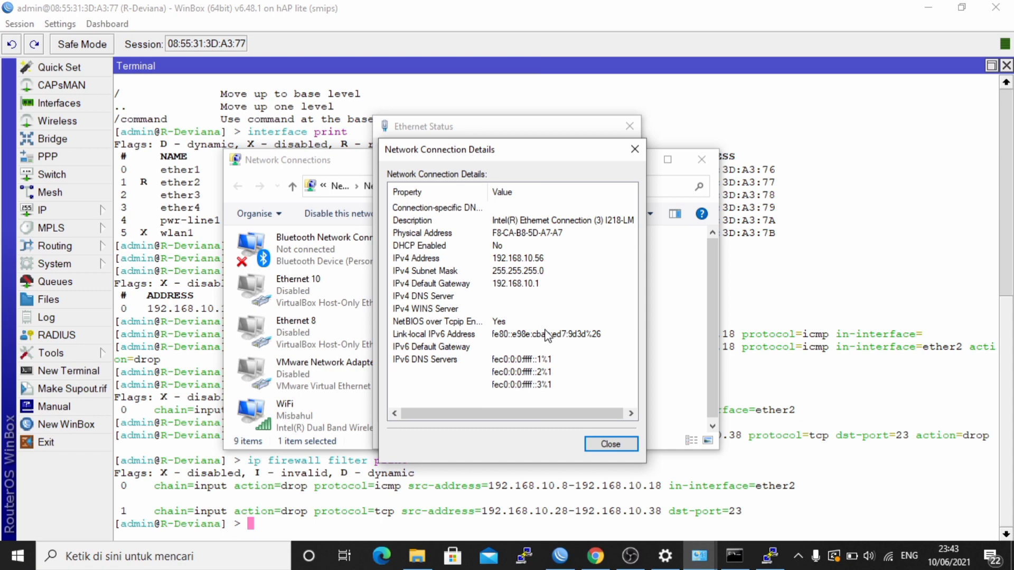
click(612, 442)
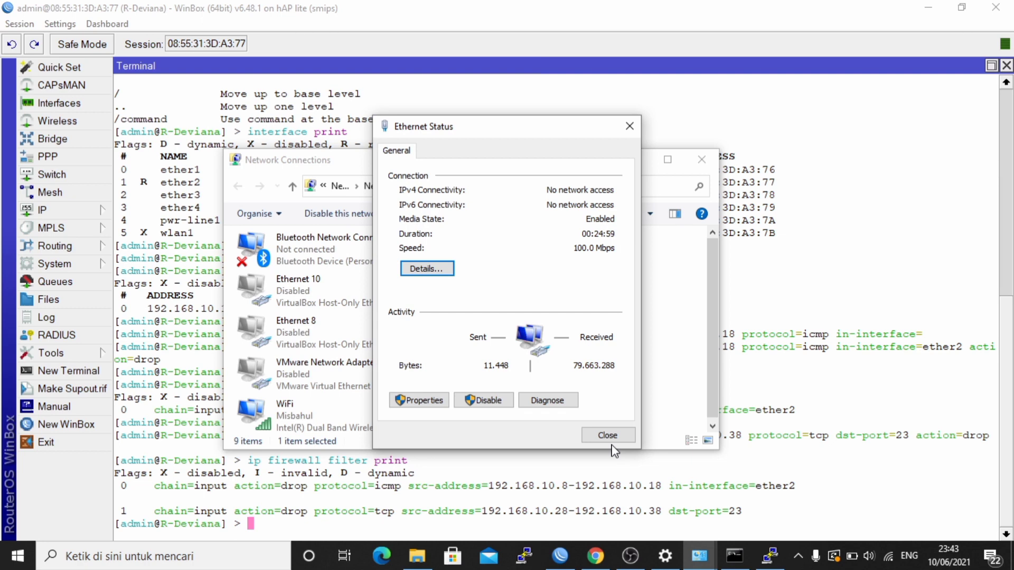
- Telnet to 192.168.10.1 from 192.168.10.56 and log in with the router's credentials
click(525, 555)
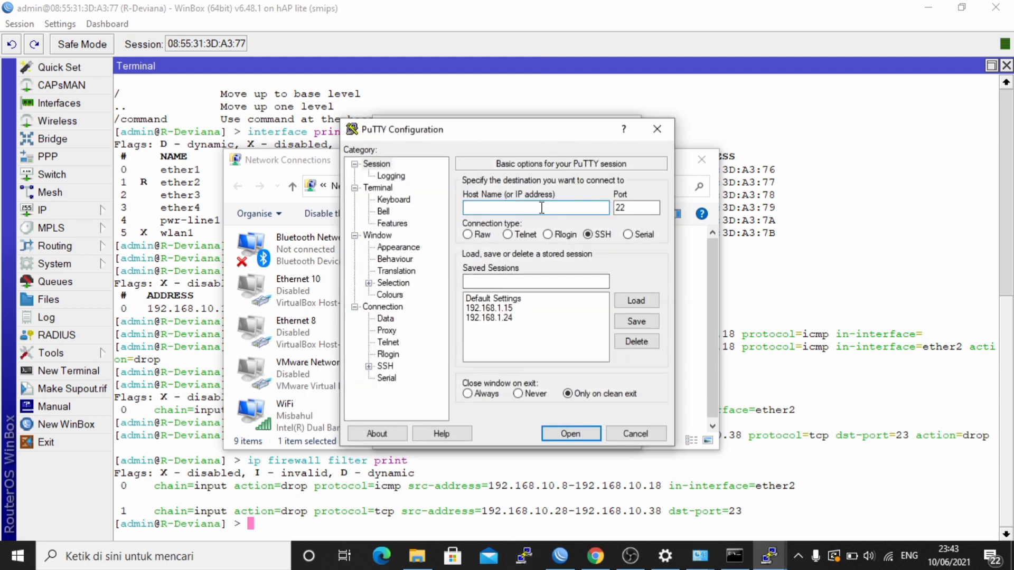
text(192.168.10.1)
click(517, 235)
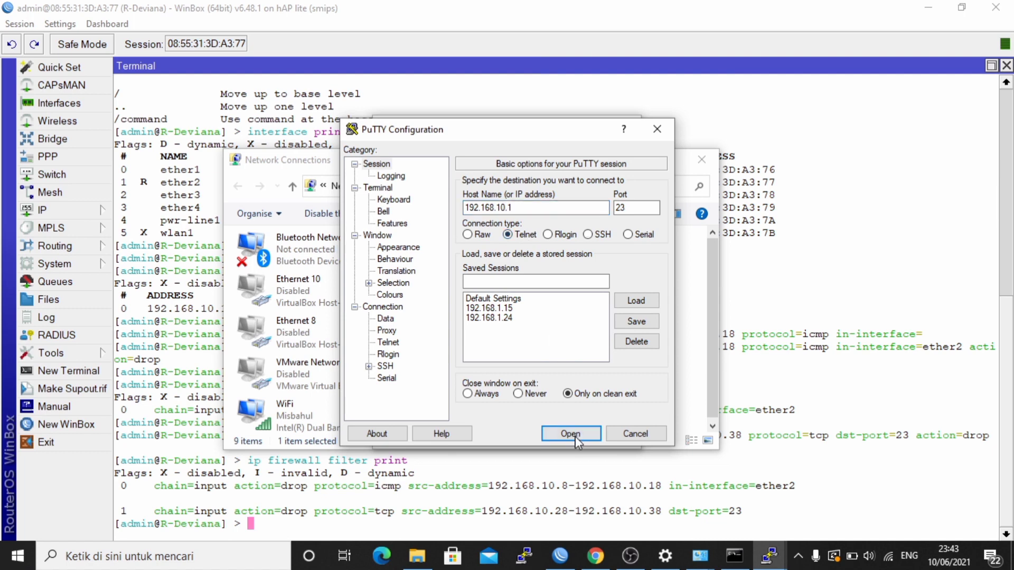
click(575, 439)
text(ad)
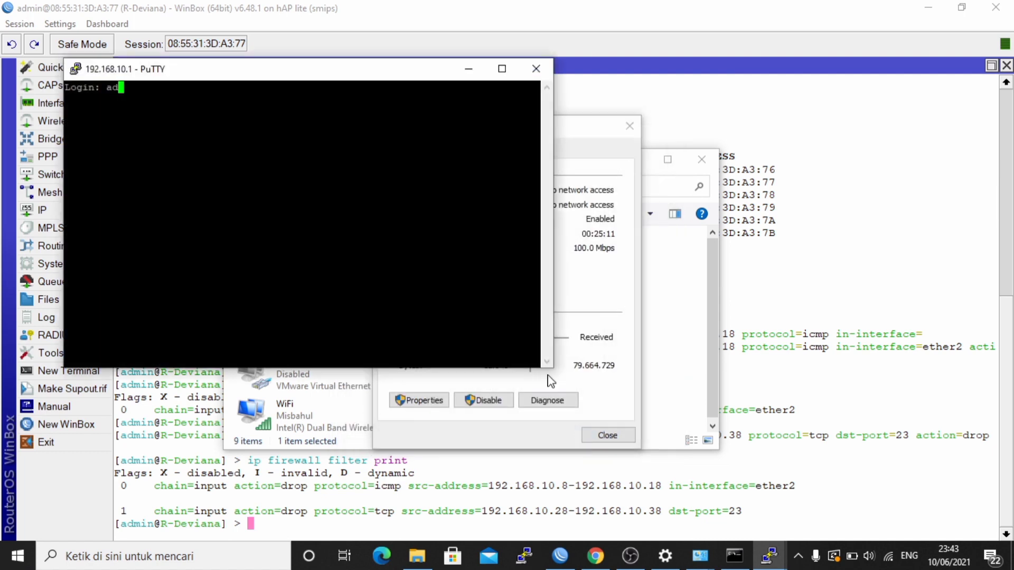
text(min)
key(Return)
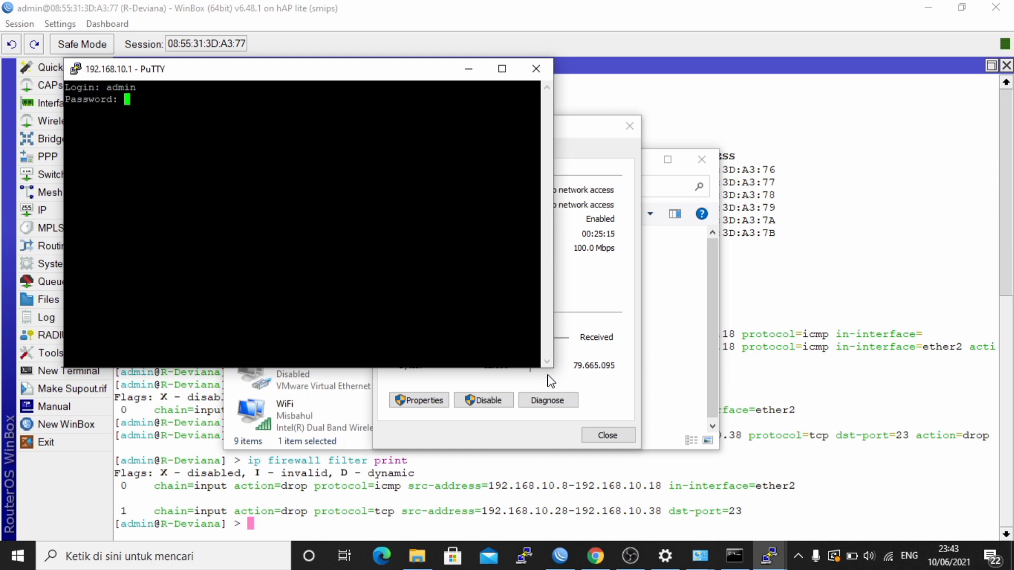
key(Return)
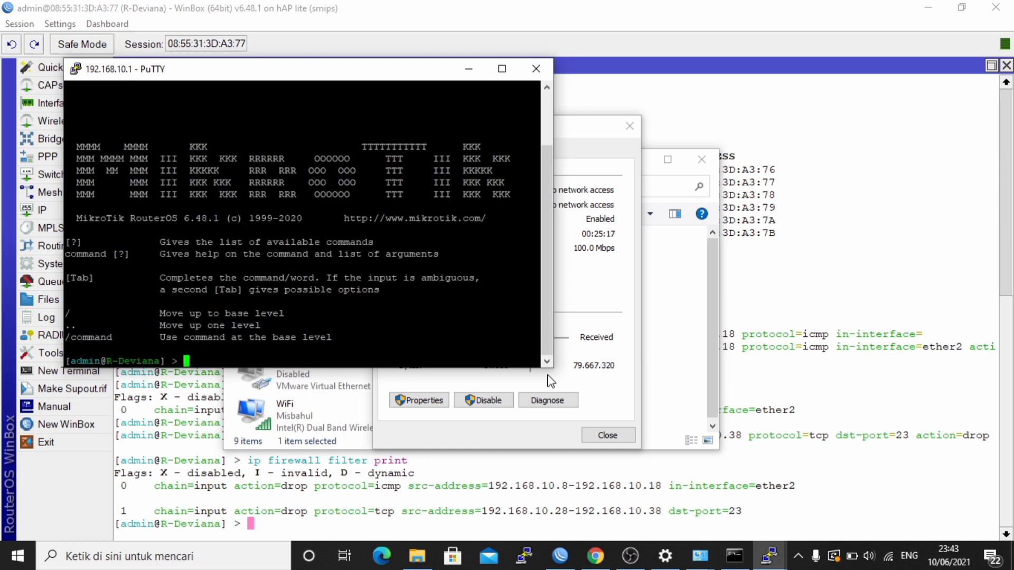